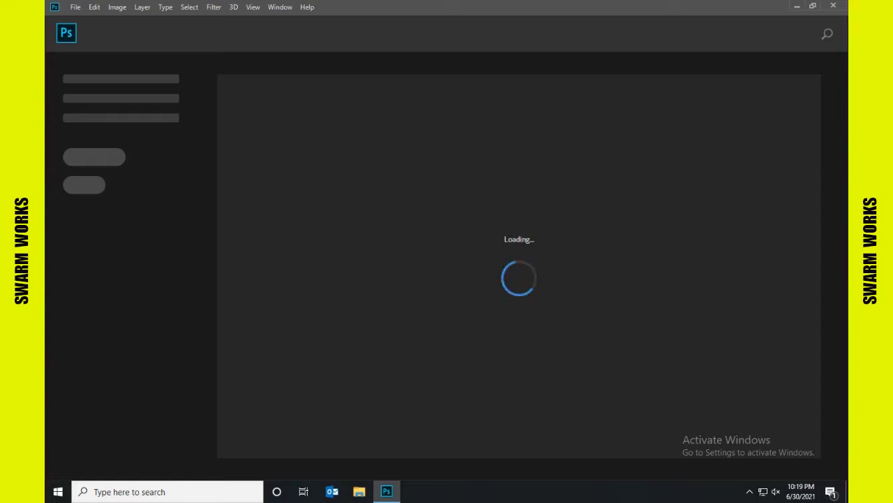
# Create a new 3800 × 4800 px document at 150 ppi.
pyautogui.click(76, 7)
pyautogui.click(84, 19)
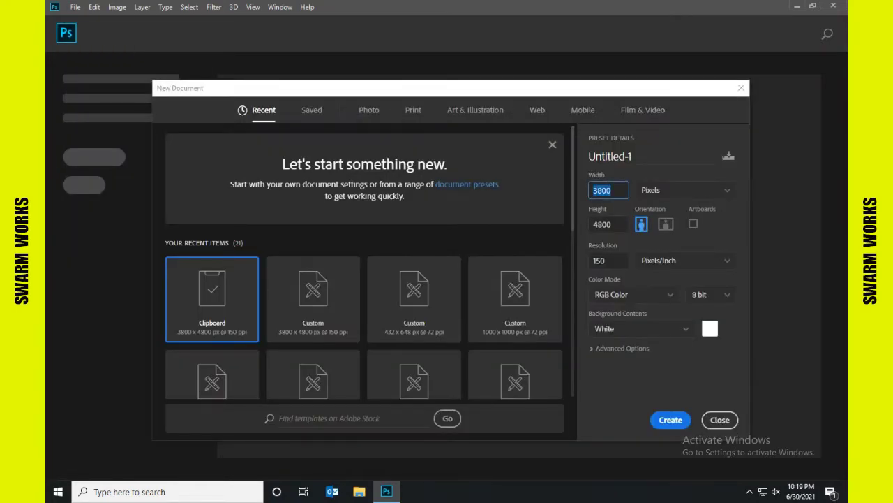
pyautogui.press('Tab')
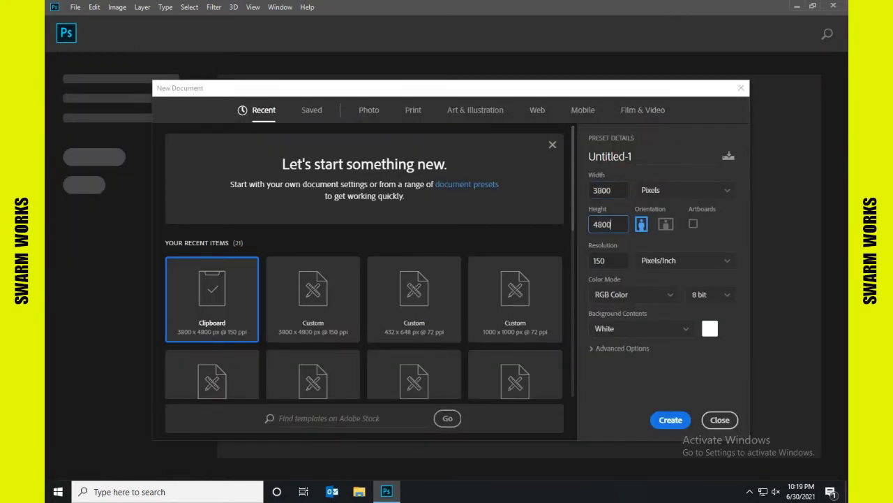
pyautogui.press('Tab')
pyautogui.press('Return')
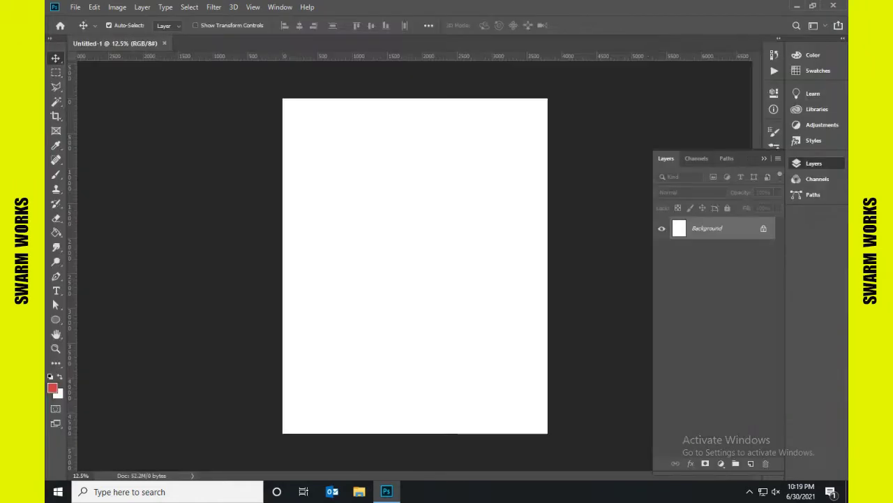
# Add a #000000 solid colour fill layer, rename it 'Dark Tee' and lock it completely.
pyautogui.click(721, 463)
pyautogui.click(733, 270)
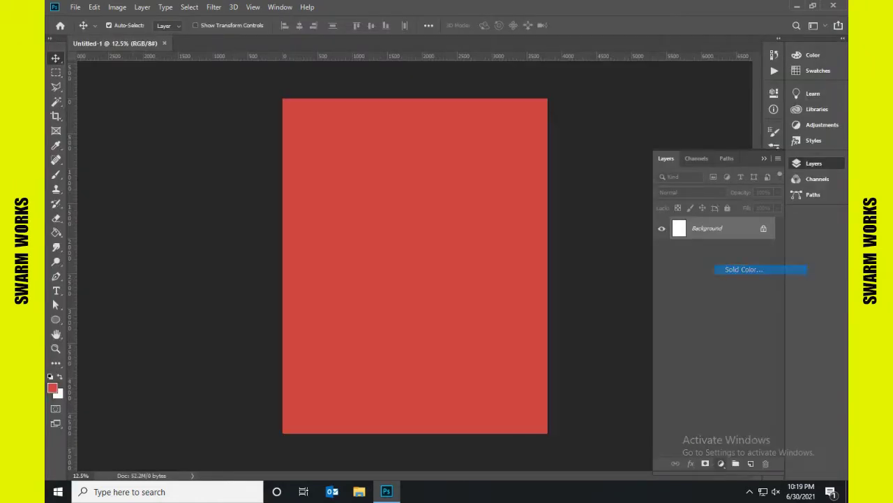
pyautogui.write('000000')
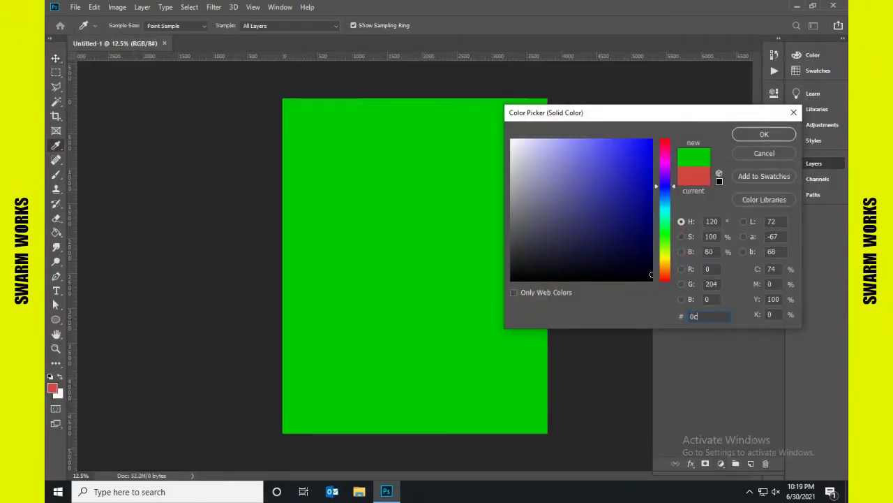
pyautogui.press('Return')
pyautogui.doubleClick(730, 227)
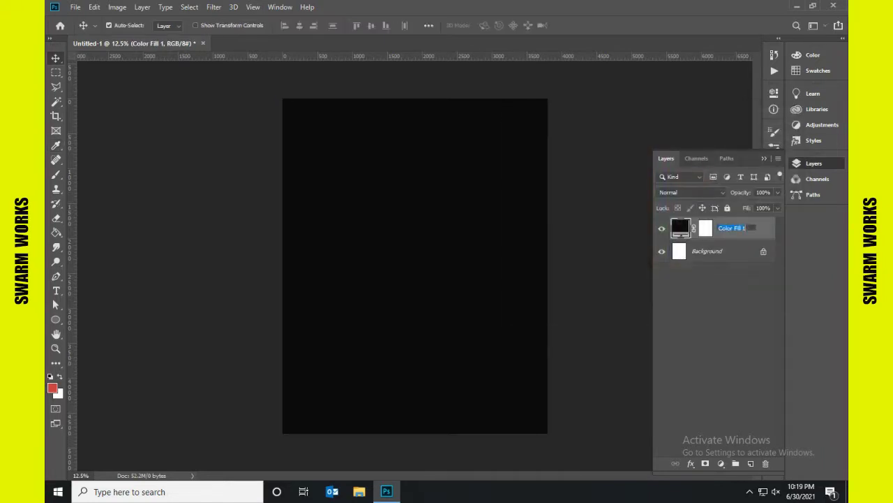
pyautogui.write('Dark Tee')
pyautogui.press('Return')
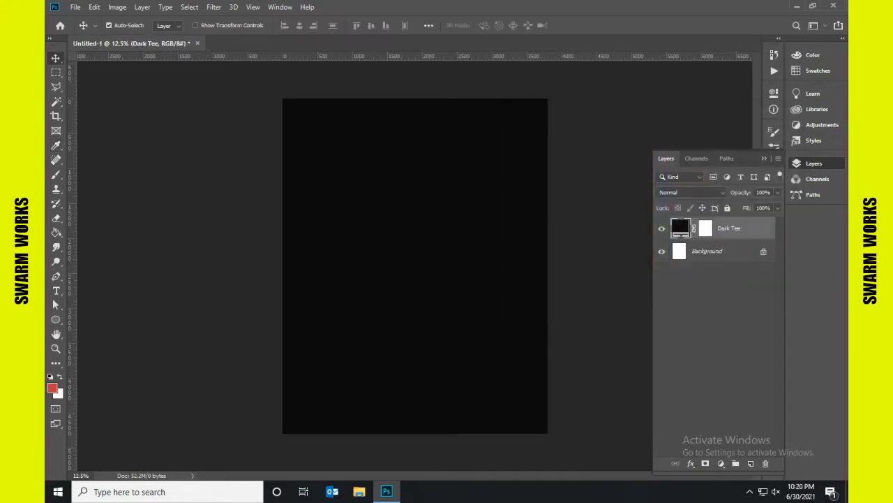
pyautogui.click(727, 207)
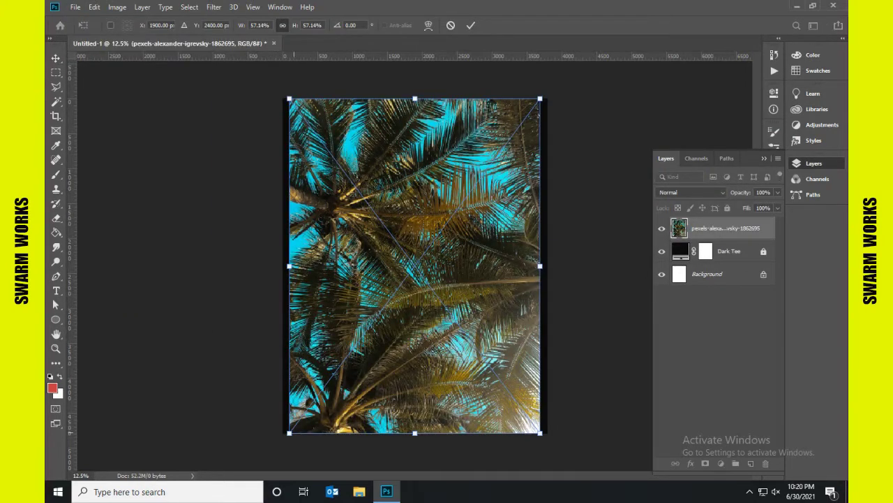
# Drag the placed palm photo's corners outward to cover the whole canvas and commit it.
pyautogui.moveTo(289, 433); pyautogui.dragTo(282, 441)
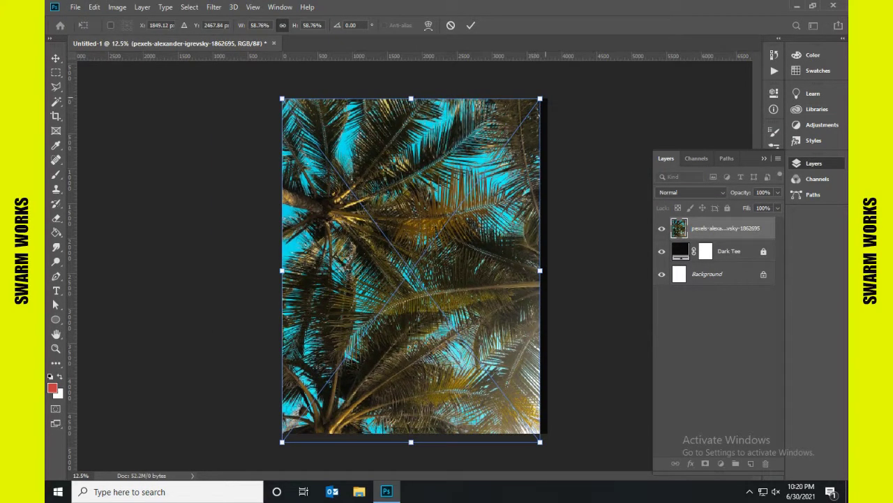
pyautogui.moveTo(540, 99); pyautogui.dragTo(548, 88)
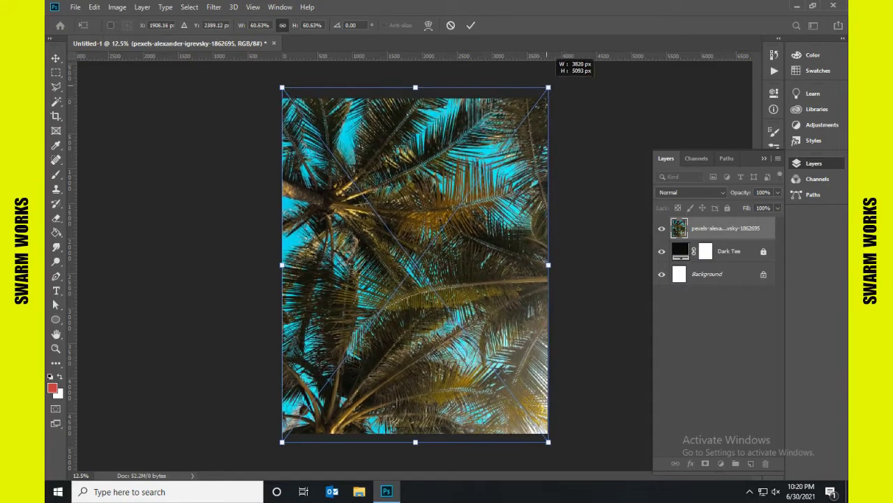
pyautogui.click(471, 25)
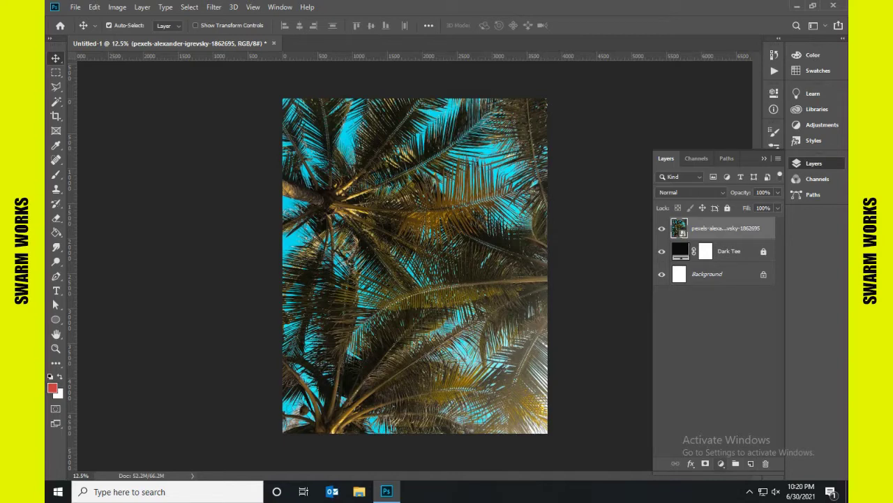
pyautogui.click(721, 463)
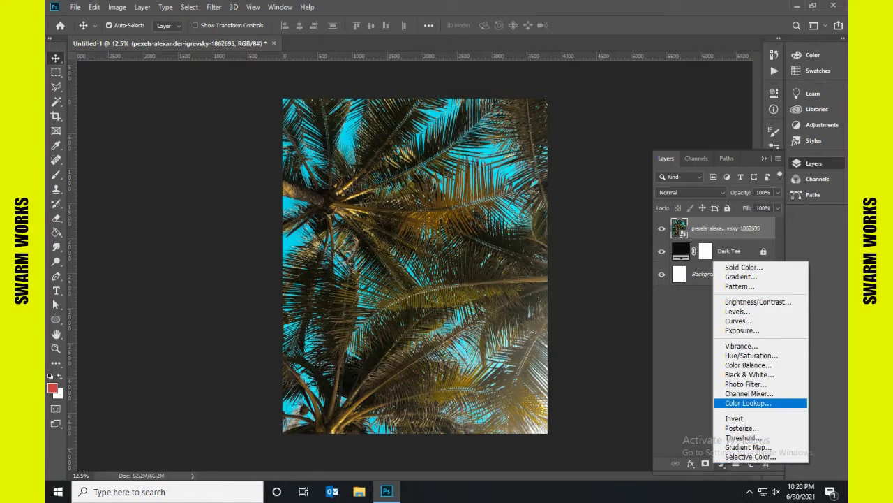
# Add a Posterize adjustment layer set to 8 levels.
pyautogui.click(742, 428)
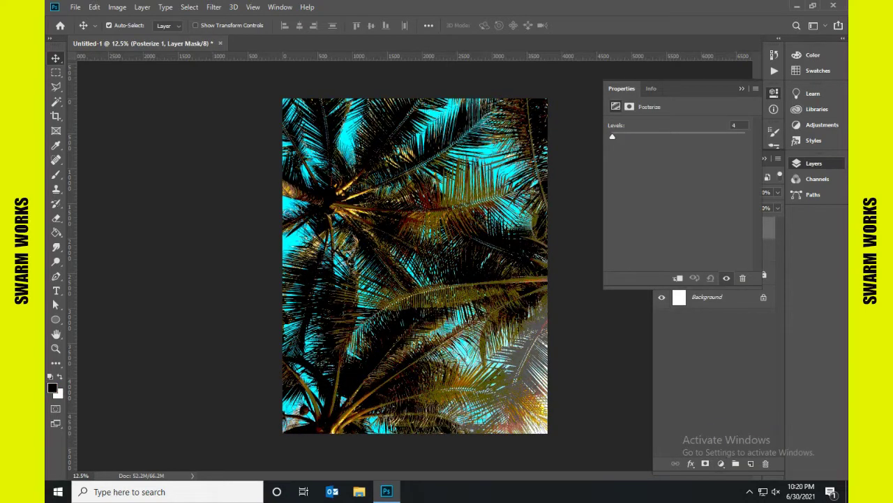
pyautogui.write('8')
pyautogui.press('Return')
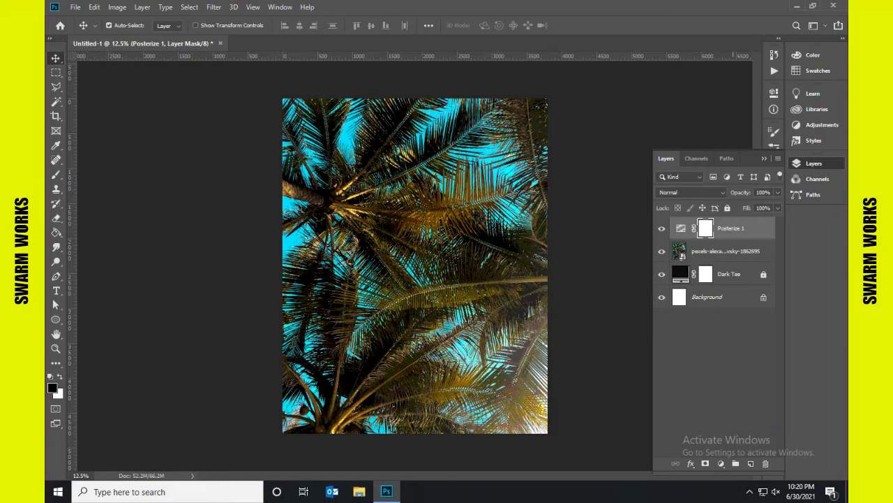
# Add a Color Lookup adjustment layer using the Bleach Bypass.look 3DLUT preset.
pyautogui.click(721, 463)
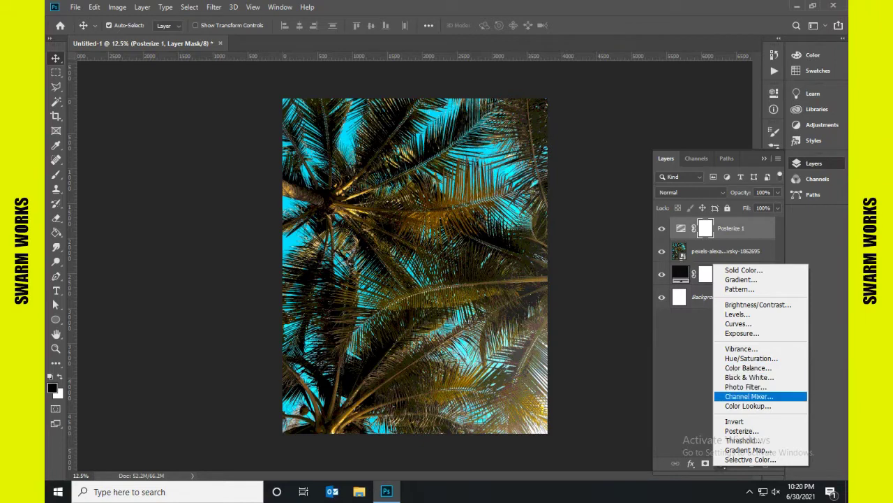
pyautogui.click(748, 405)
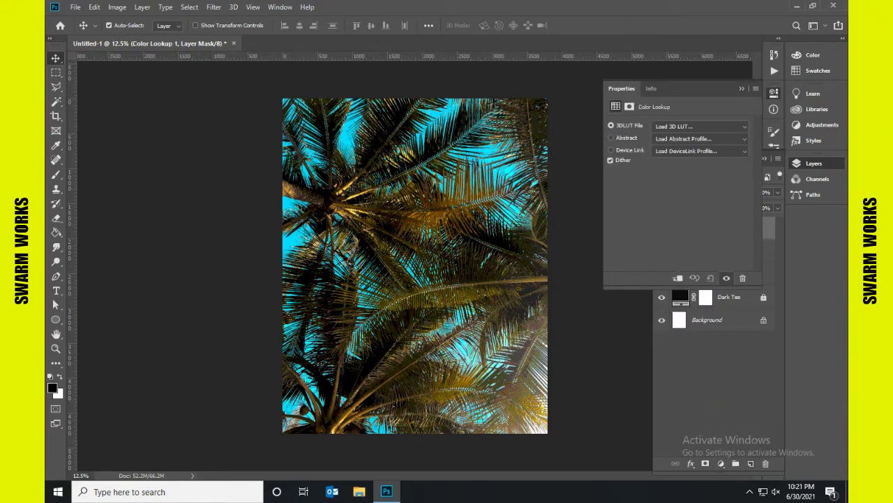
pyautogui.click(700, 126)
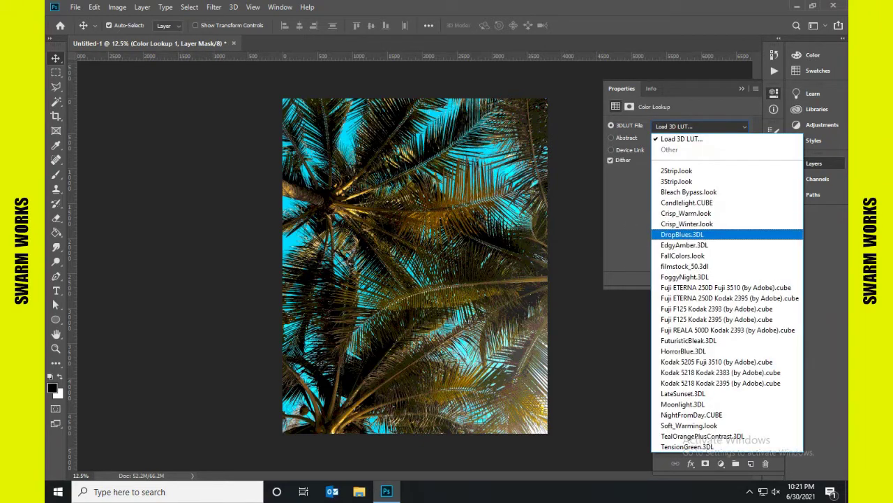
pyautogui.click(719, 240)
pyautogui.click(700, 127)
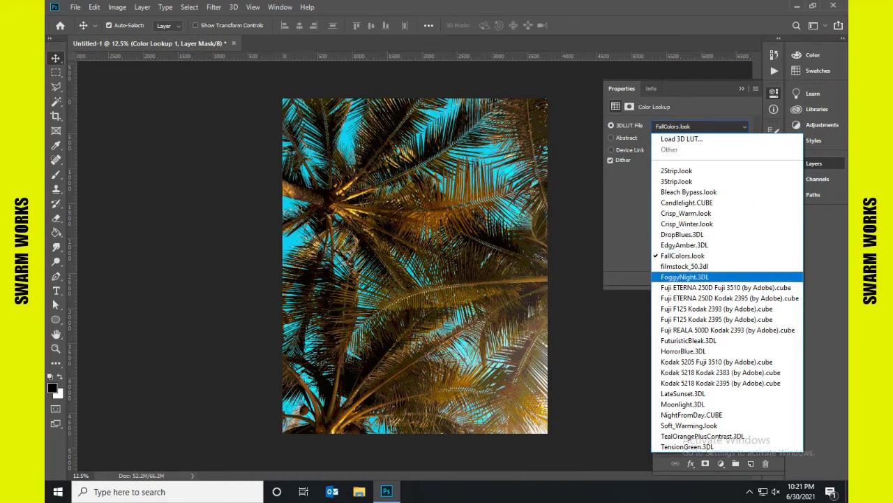
pyautogui.press('Return')
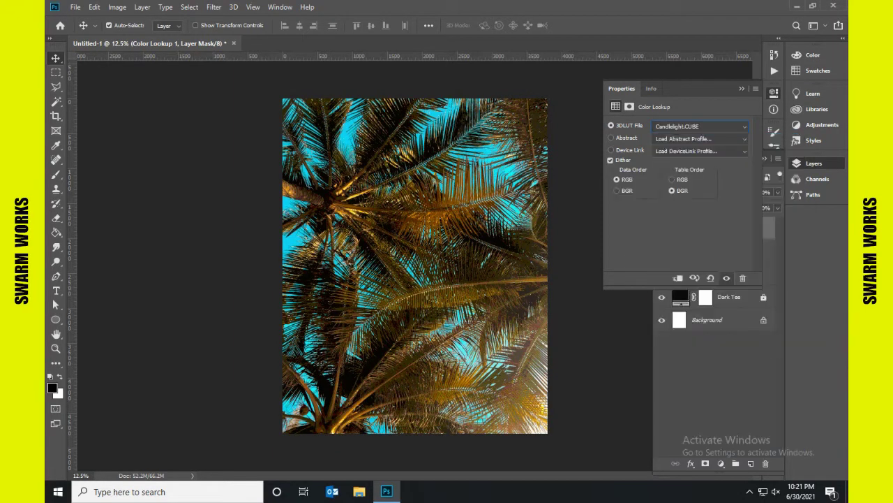
pyautogui.hotkey('alt', 'Down')
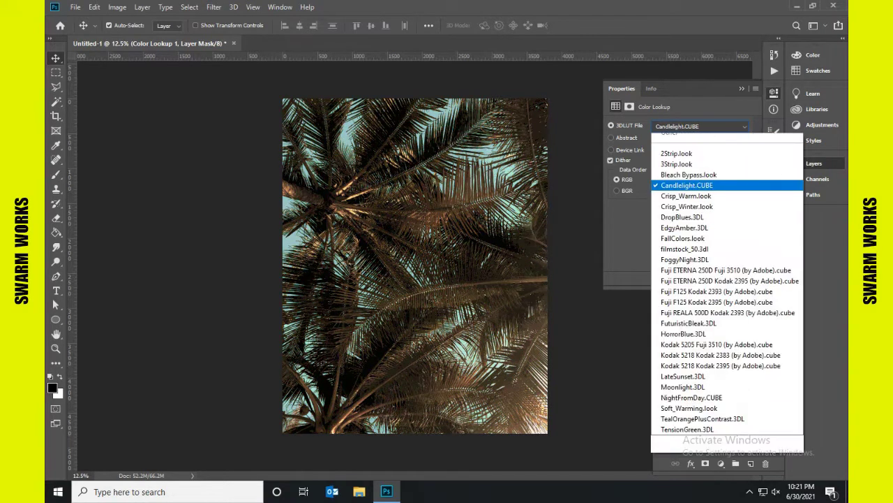
pyautogui.press('Up')
pyautogui.press('Return')
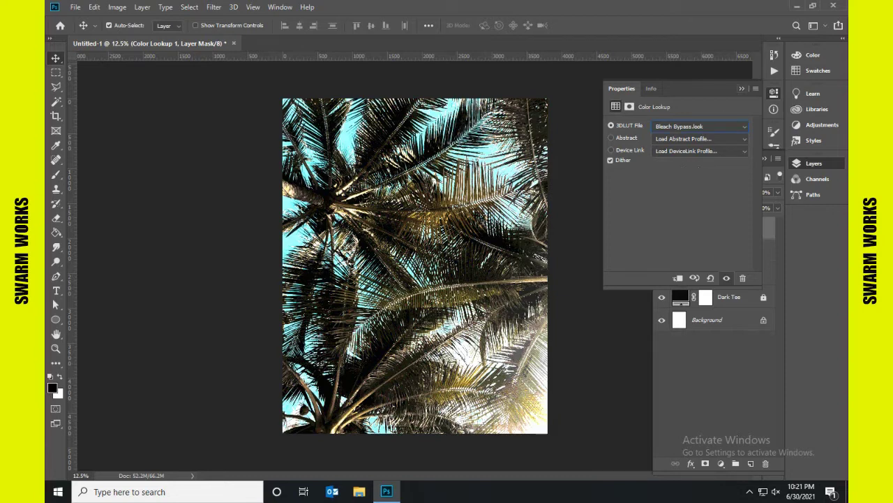
pyautogui.press('Escape')
pyautogui.hotkey('alt', '[')
pyautogui.hotkey('alt', '[')
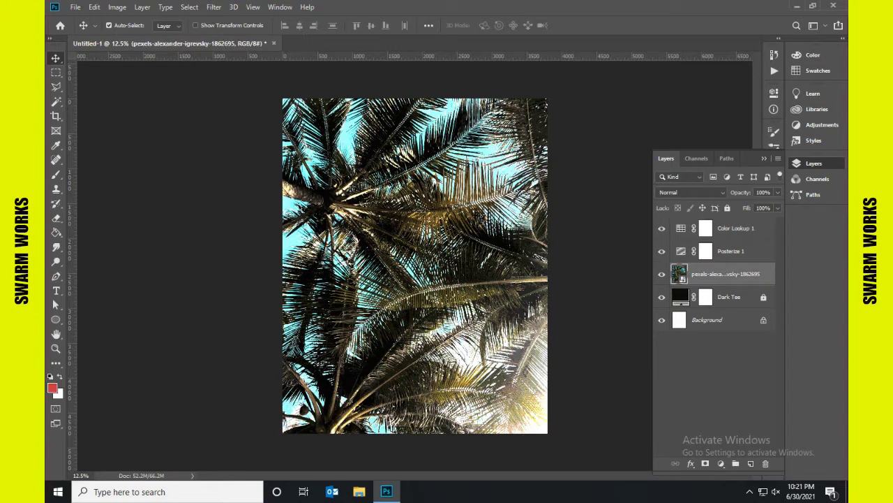
pyautogui.hotkey('alt', ']')
pyautogui.hotkey('alt', ']')
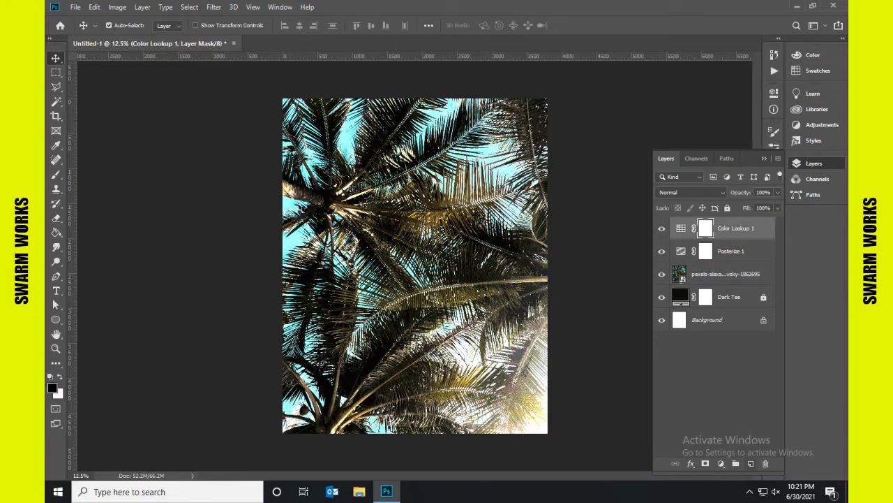
# Duplicate the palm photo, move the copy to the top of the stack and rasterize it.
pyautogui.hotkey('alt', '[')
pyautogui.hotkey('alt', '[')
pyautogui.hotkey('ctrl', 'j')
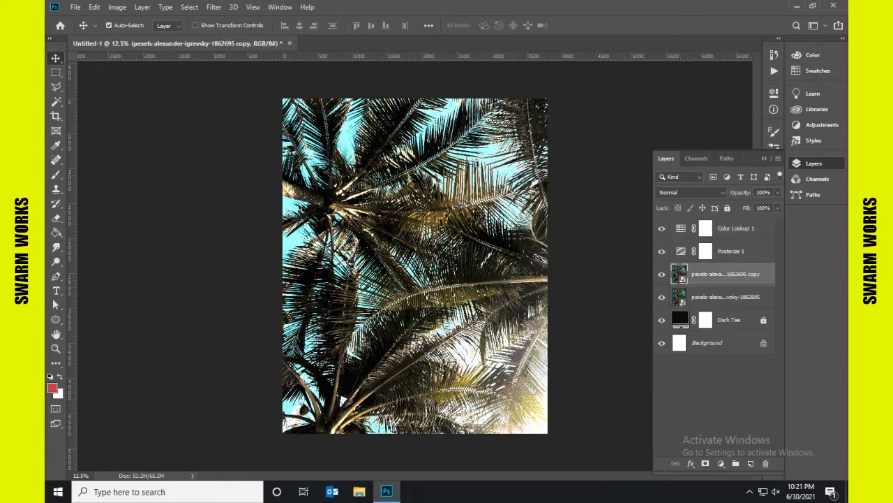
pyautogui.hotkey('ctrl', 'shift', ']')
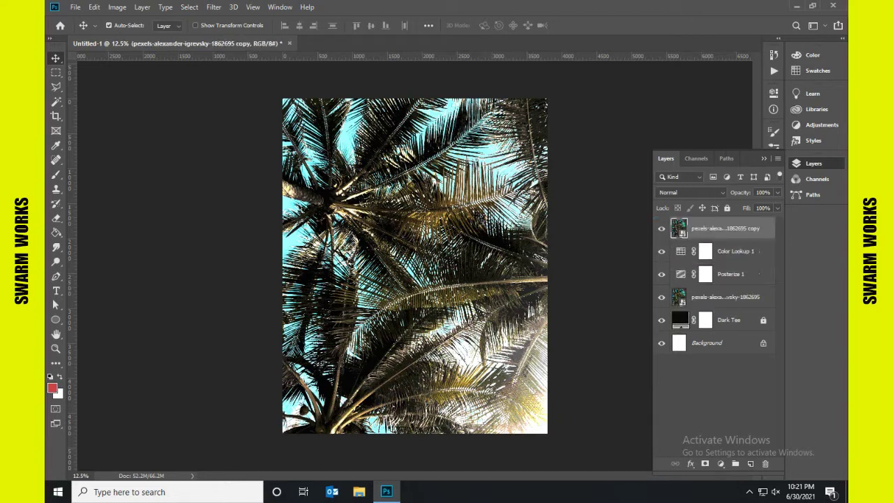
pyautogui.hotkey('ctrl', 'i')
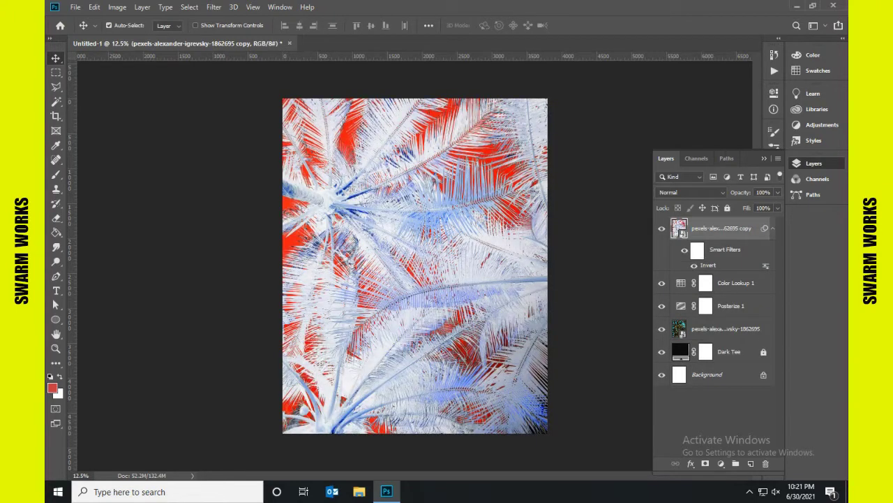
pyautogui.hotkey('ctrl', 'z')
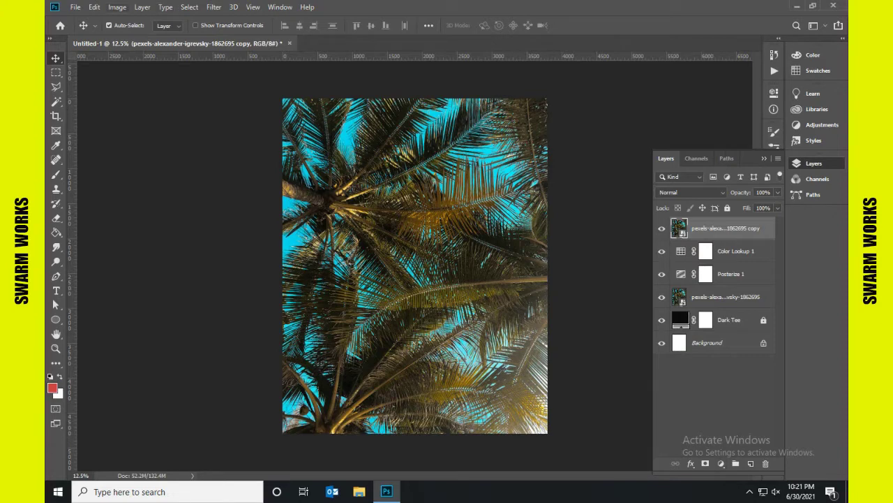
pyautogui.hotkey('alt', 'i')
pyautogui.rightClick(738, 228)
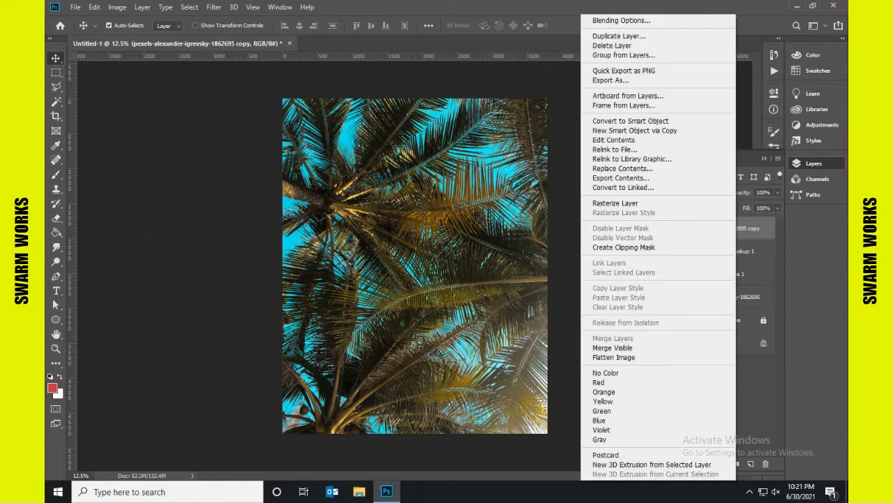
pyautogui.click(616, 203)
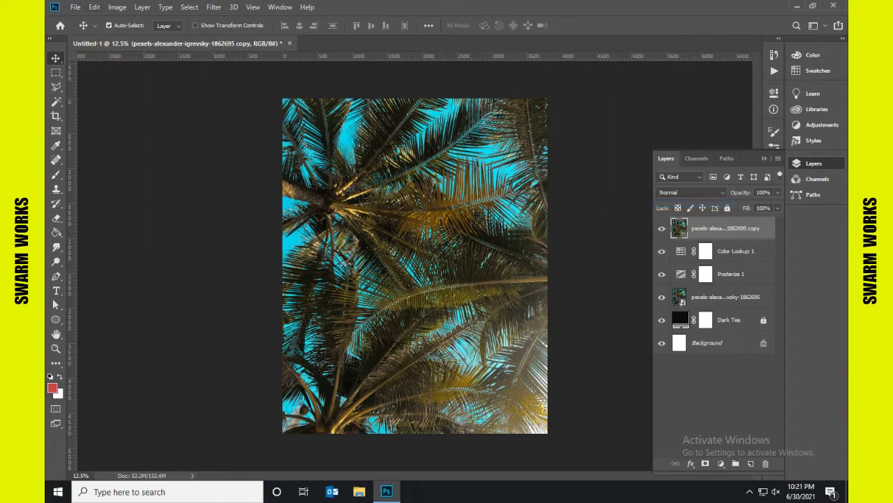
# Recolour the top palm copy with Hue/Saturation at Hue −32 plus a saturation change.
pyautogui.click(117, 7)
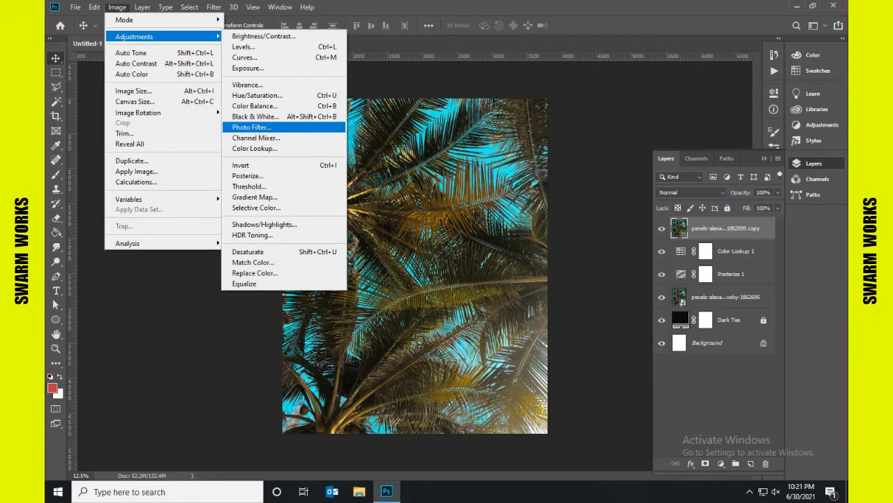
pyautogui.click(256, 95)
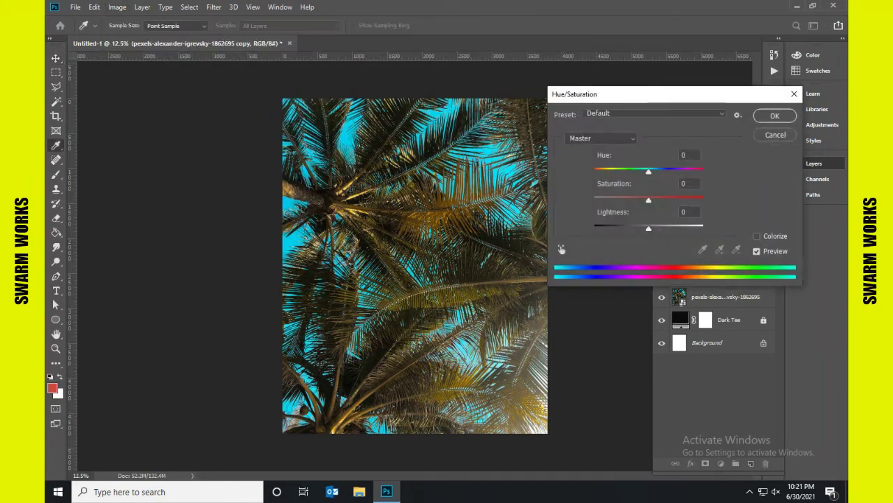
pyautogui.hotkey('shift', 'Down')
pyautogui.hotkey('shift', 'Down')
pyautogui.hotkey('shift', 'Down')
pyautogui.hotkey('shift', 'Down')
pyautogui.hotkey('shift', 'Down')
pyautogui.press('Down')
pyautogui.press('Down')
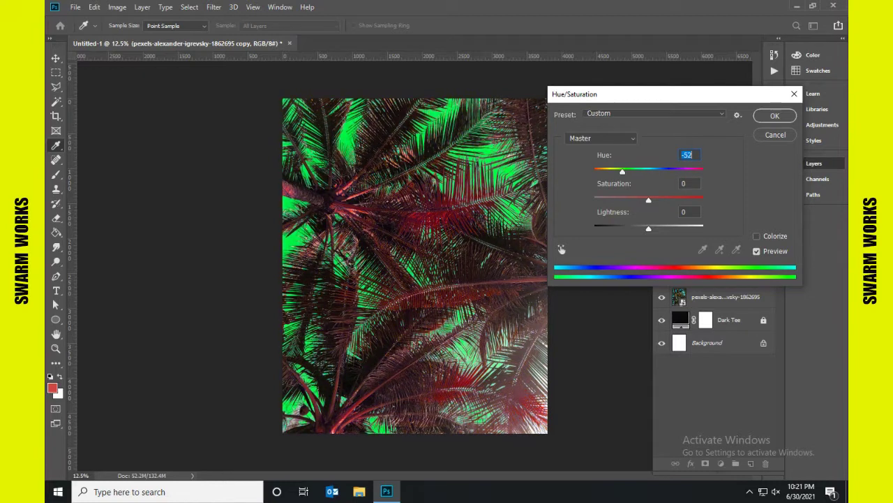
pyautogui.hotkey('shift', 'Up')
pyautogui.hotkey('shift', 'Up')
pyautogui.press('Tab')
pyautogui.hotkey('shift', 'Down')
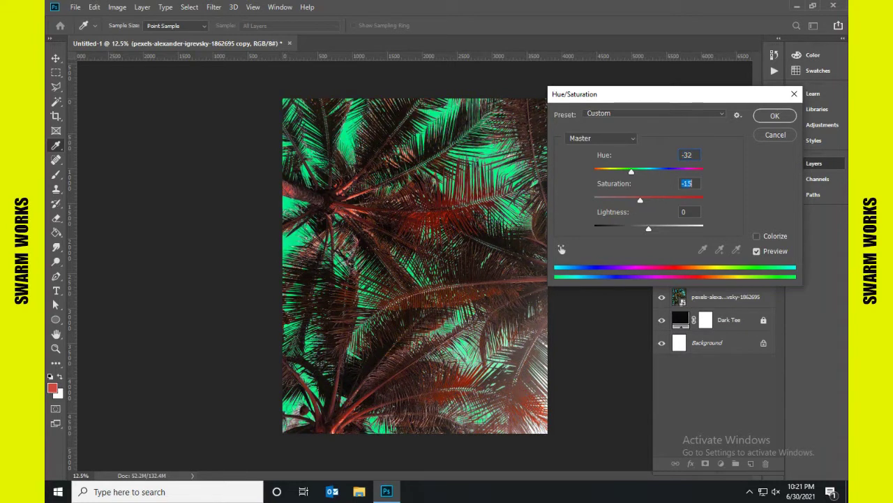
pyautogui.hotkey('shift', 'Down')
pyautogui.hotkey('shift', 'Up')
pyautogui.hotkey('shift', 'Up')
pyautogui.hotkey('shift', 'Up')
pyautogui.press('Up')
pyautogui.press('Return')
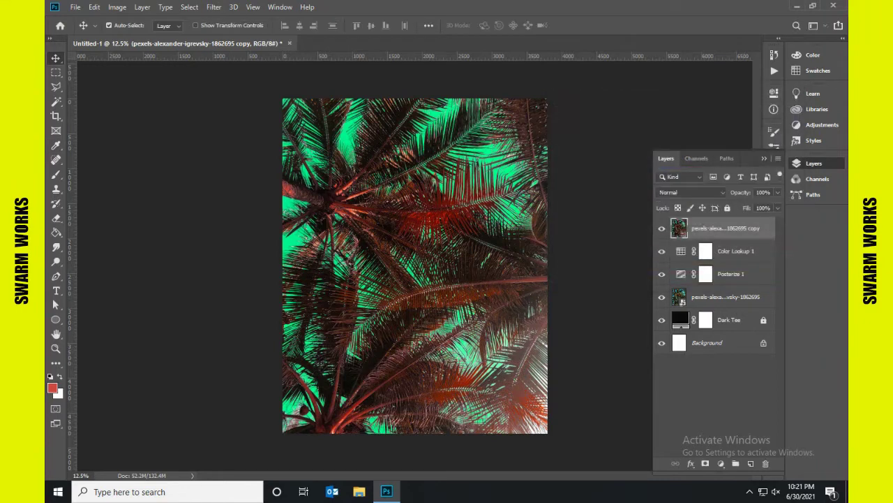
# Copy the ink-paint grunge texture and paste it into a new layer mask on the palm copy.
pyautogui.click(75, 7)
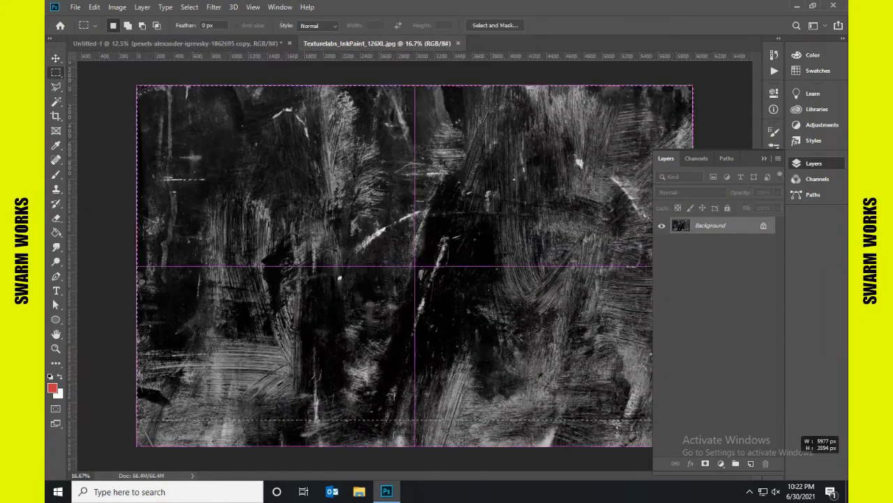
pyautogui.hotkey('ctrl', 'a')
pyautogui.hotkey('ctrl', 'Tab')
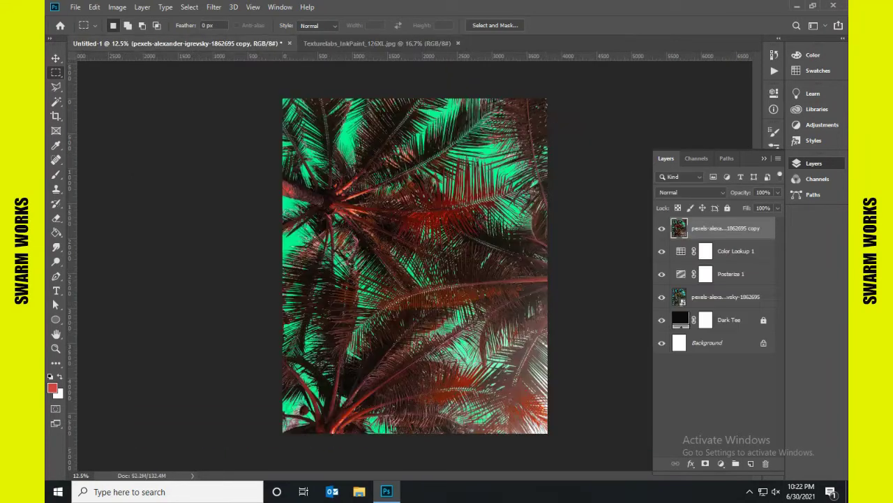
pyautogui.click(705, 464)
pyautogui.keyDown('alt'); pyautogui.click(702, 227); pyautogui.keyUp('alt')
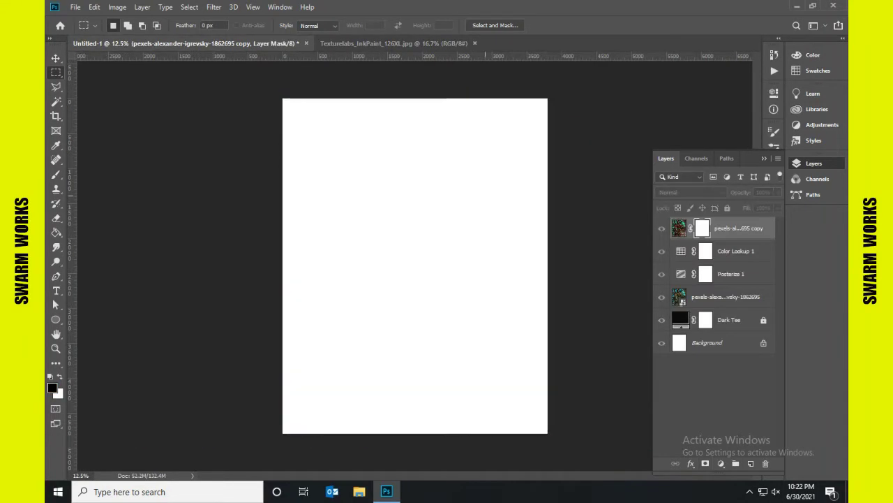
pyautogui.hotkey('ctrl', 'v')
# Rotate the pasted texture a quarter turn, fit it over the page and commit.
pyautogui.hotkey('ctrl', 't')
pyautogui.moveTo(558, 432); pyautogui.dragTo(352, 258)
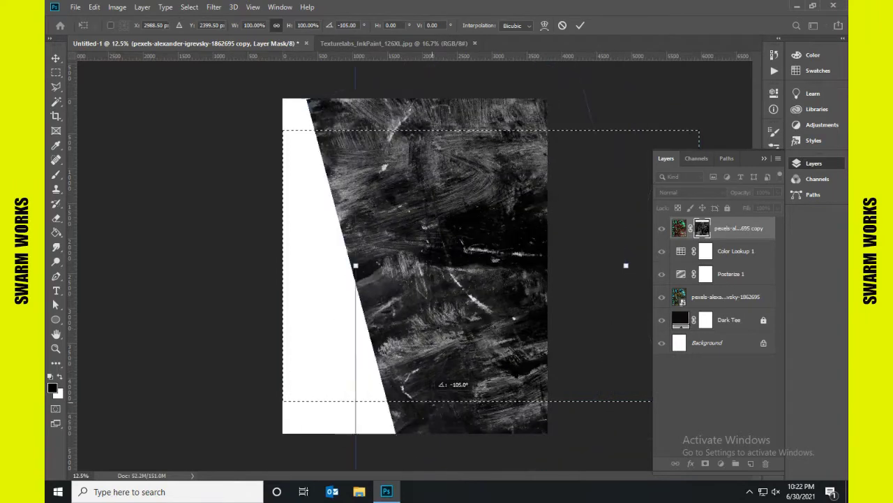
pyautogui.moveTo(398, 289)
pyautogui.mouseDown()
pyautogui.moveTo(417, 293)
pyautogui.moveTo(374, 281)
pyautogui.mouseUp()
pyautogui.press('Return')
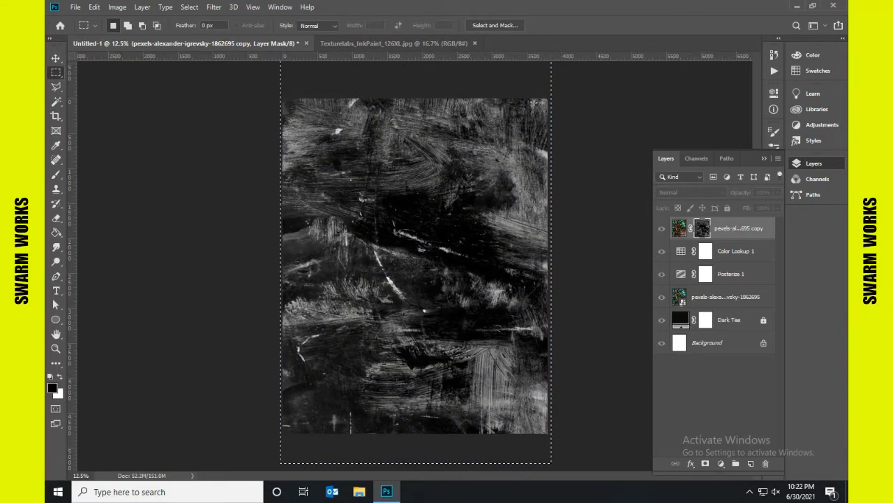
# Return to the composite view and clip Posterize 1 to the original palm photo.
pyautogui.hotkey('ctrl', 'd')
pyautogui.hotkey('ctrl', '2')
pyautogui.hotkey('ctrl', '\\')
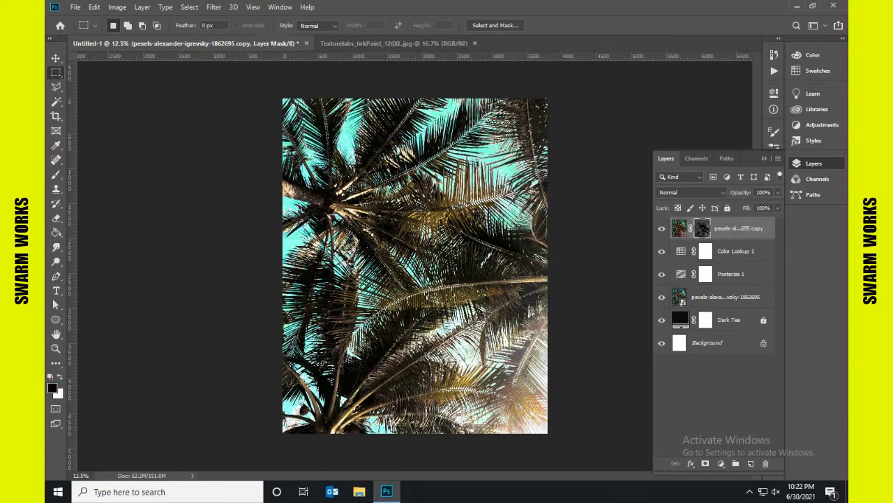
pyautogui.click(726, 297)
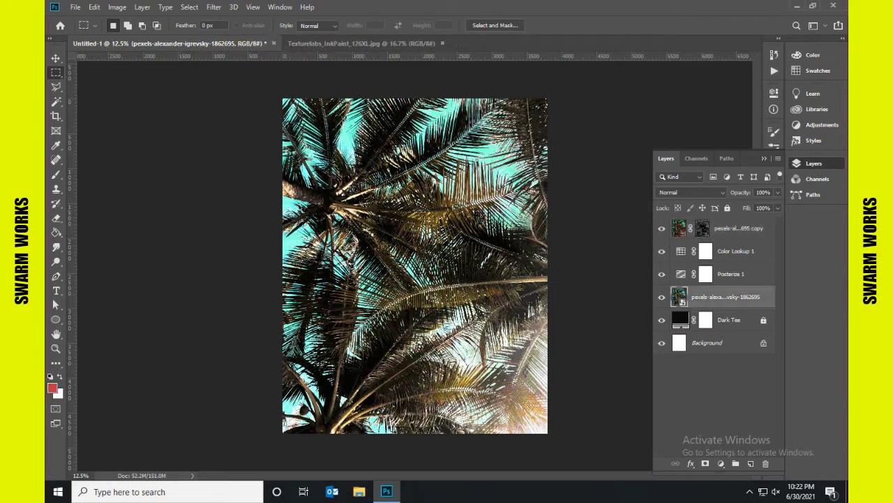
pyautogui.keyDown('alt'); pyautogui.click(698, 285); pyautogui.keyUp('alt')
# Clip Color Lookup 1 to the palm photo and brighten the grunge mask with Levels white input 90.
pyautogui.keyDown('alt'); pyautogui.click(698, 261); pyautogui.keyUp('alt')
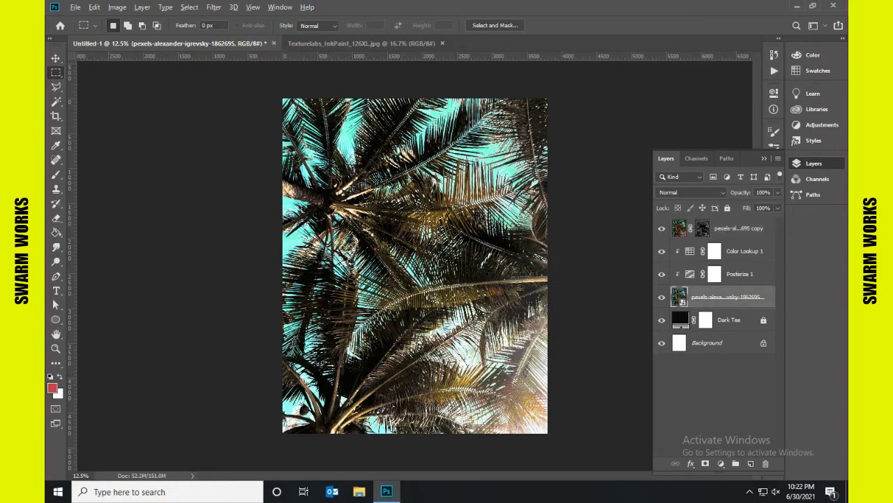
pyautogui.click(702, 227)
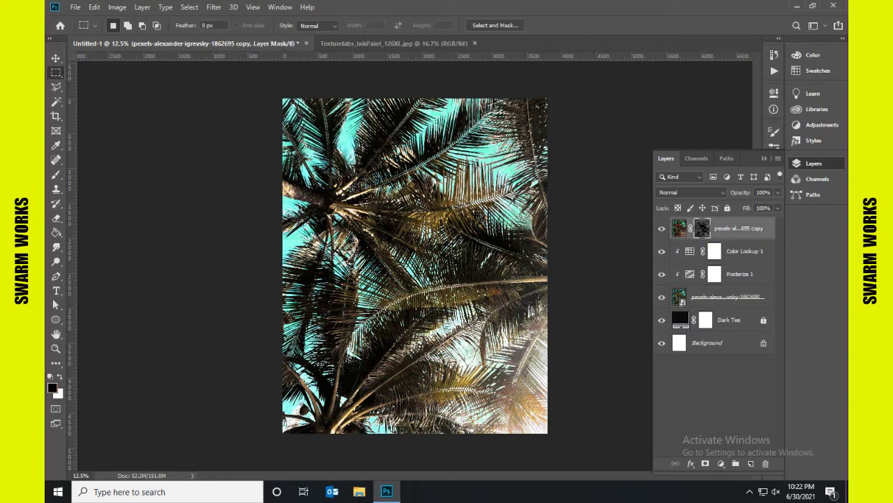
pyautogui.hotkey('ctrl', 'l')
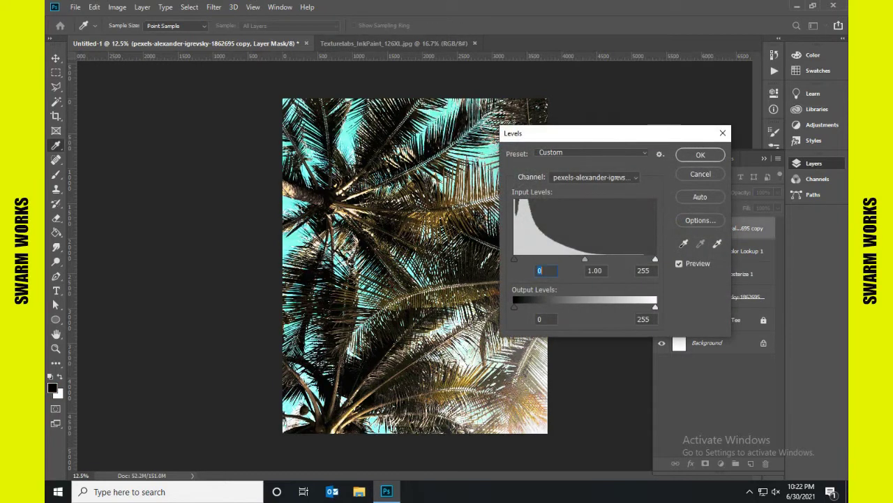
pyautogui.moveTo(592, 259); pyautogui.dragTo(564, 259)
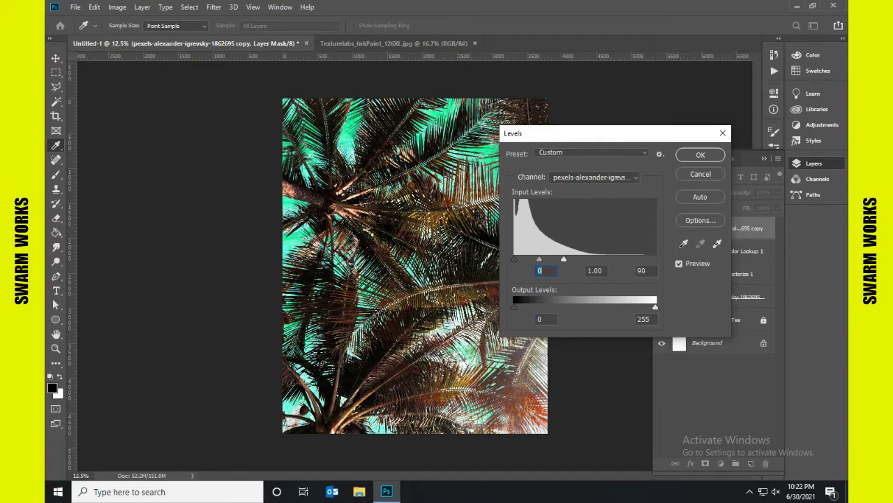
pyautogui.click(700, 154)
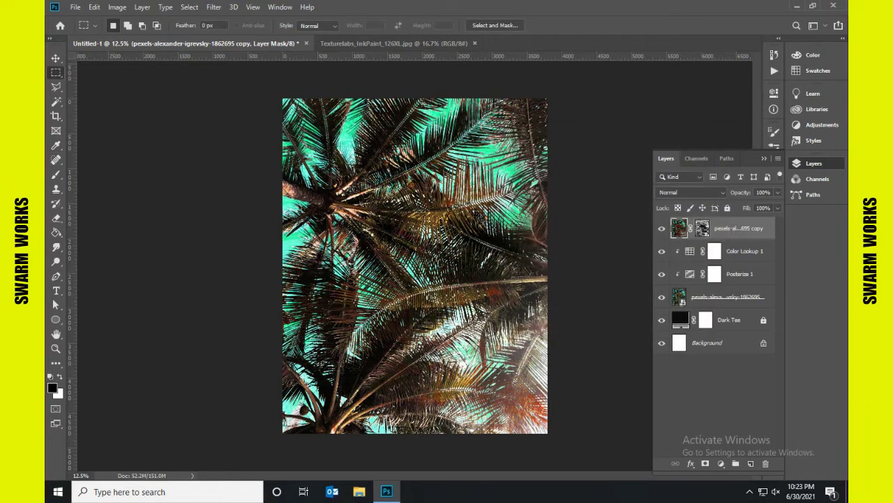
# Shift the palm copy's hue to −43 for green and magenta tones, then add an empty layer.
pyautogui.click(116, 7)
pyautogui.moveTo(134, 36)
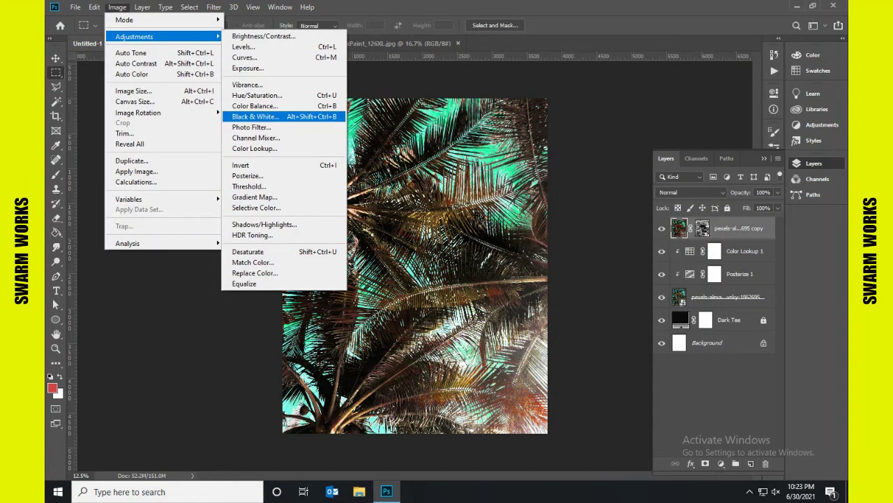
pyautogui.click(256, 95)
pyautogui.write('-97')
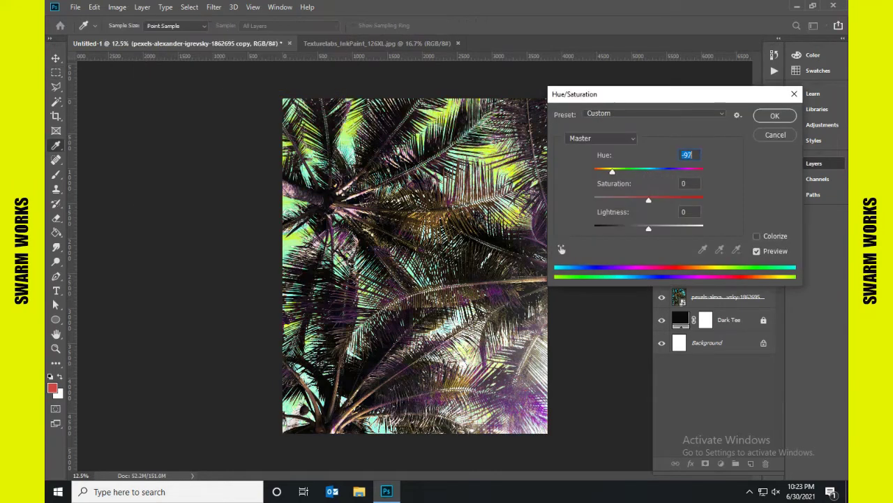
pyautogui.write('-60')
pyautogui.hotkey('shift', 'Up')
pyautogui.hotkey('shift', 'Up')
pyautogui.hotkey('shift', 'Up')
pyautogui.hotkey('shift', 'Up')
pyautogui.hotkey('shift', 'Up')
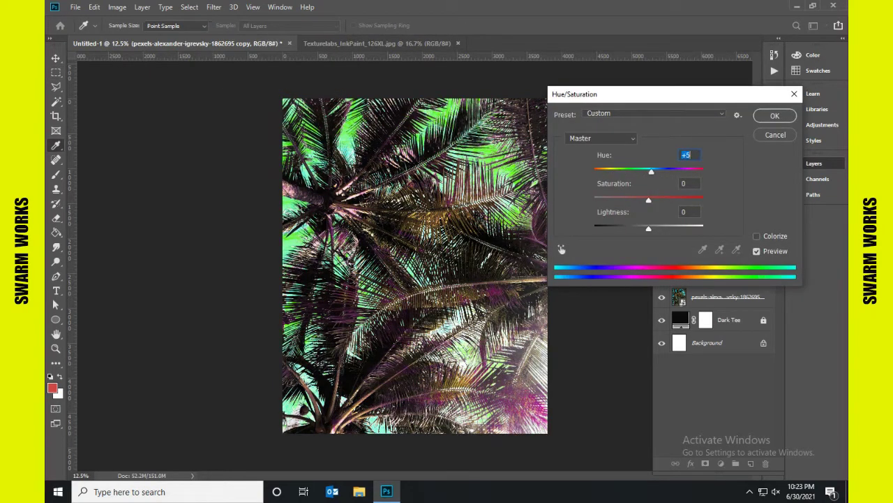
pyautogui.hotkey('shift', 'Up')
pyautogui.hotkey('shift', 'Up')
pyautogui.hotkey('shift', 'Up')
pyautogui.hotkey('shift', 'Up')
pyautogui.press('Up')
pyautogui.hotkey('shift', 'Down')
pyautogui.hotkey('shift', 'Down')
pyautogui.hotkey('shift', 'Down')
pyautogui.hotkey('shift', 'Down')
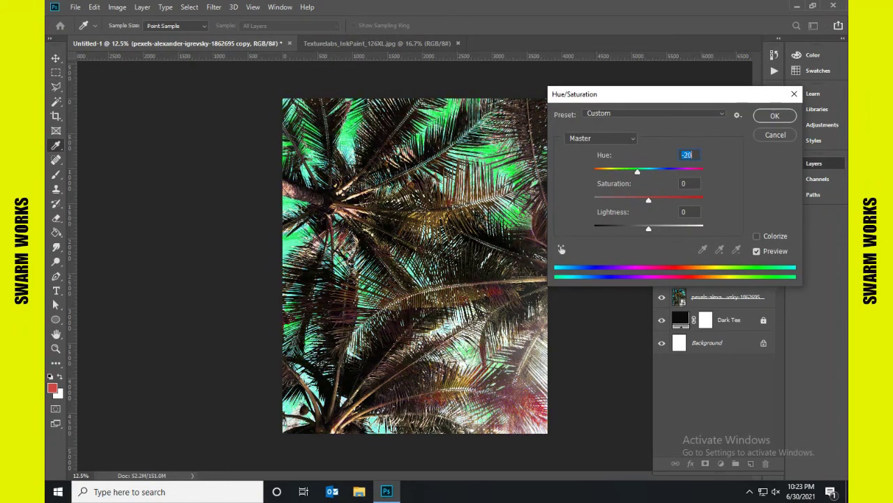
pyautogui.hotkey('shift', 'Down')
pyautogui.press('Down')
pyautogui.press('Down')
pyautogui.press('Down')
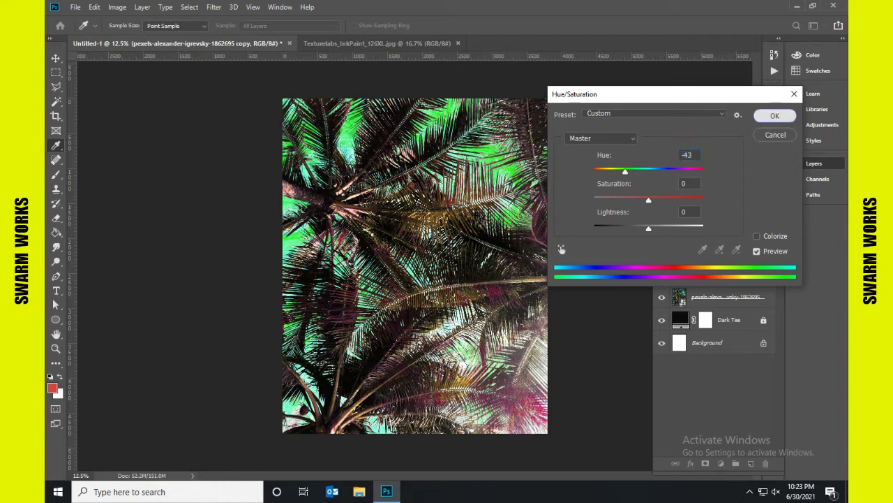
pyautogui.press('Return')
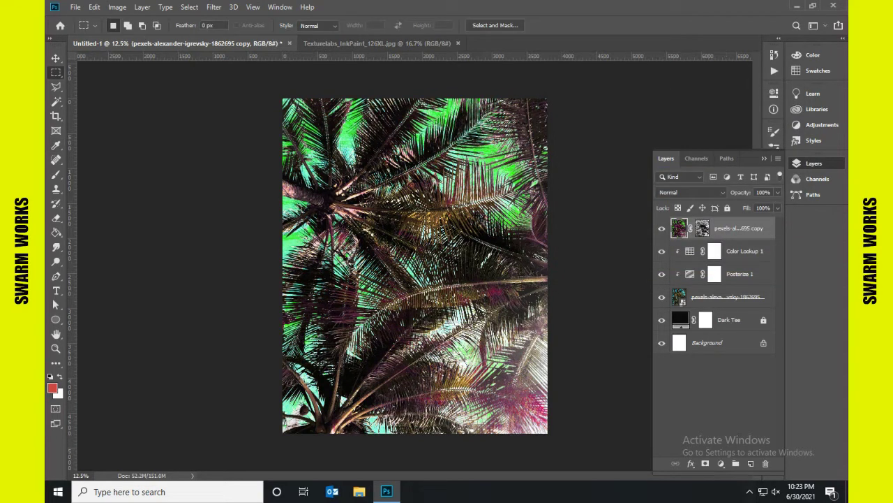
pyautogui.click(750, 464)
# Fill Layer 1 with the merged image using Apply Image.
pyautogui.click(117, 7)
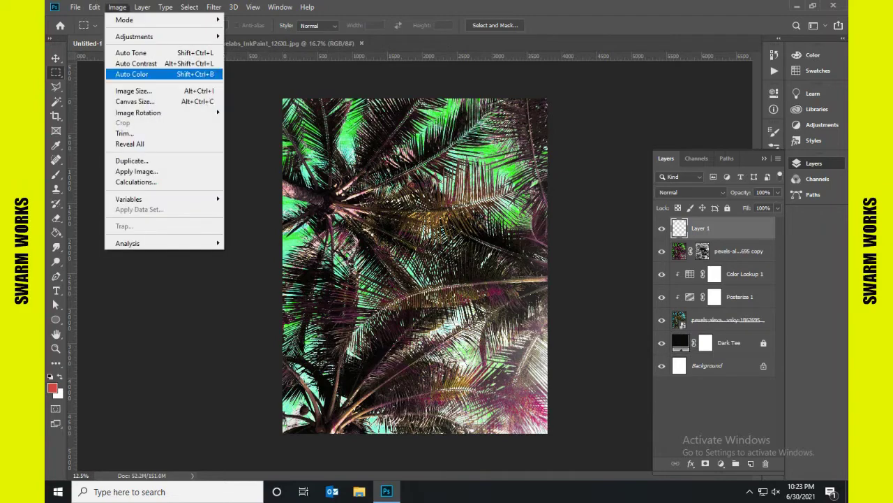
pyautogui.click(136, 171)
pyautogui.click(538, 121)
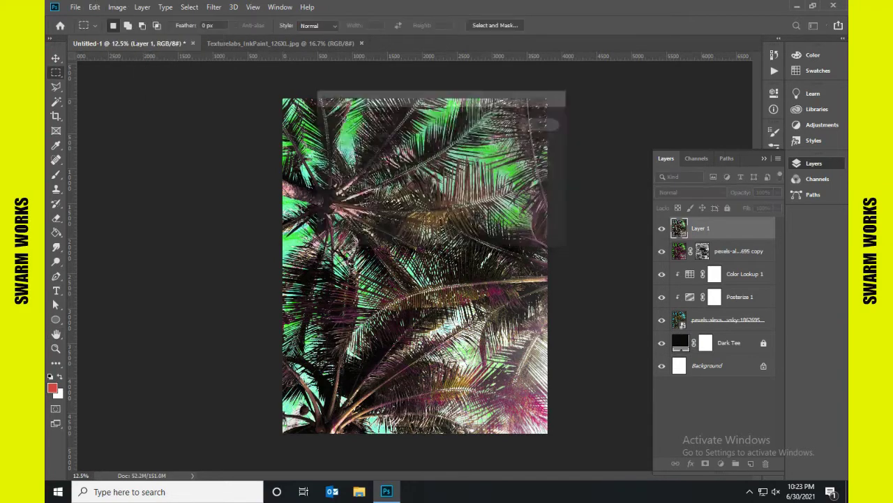
# Apply a Texture > Grain filter with Intensity 50, Contrast 25 and Stippled grain type.
pyautogui.click(213, 7)
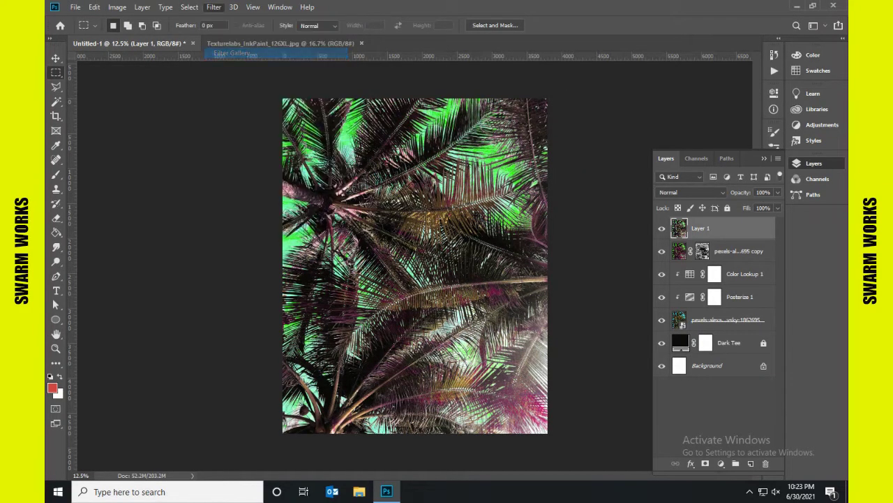
pyautogui.click(233, 53)
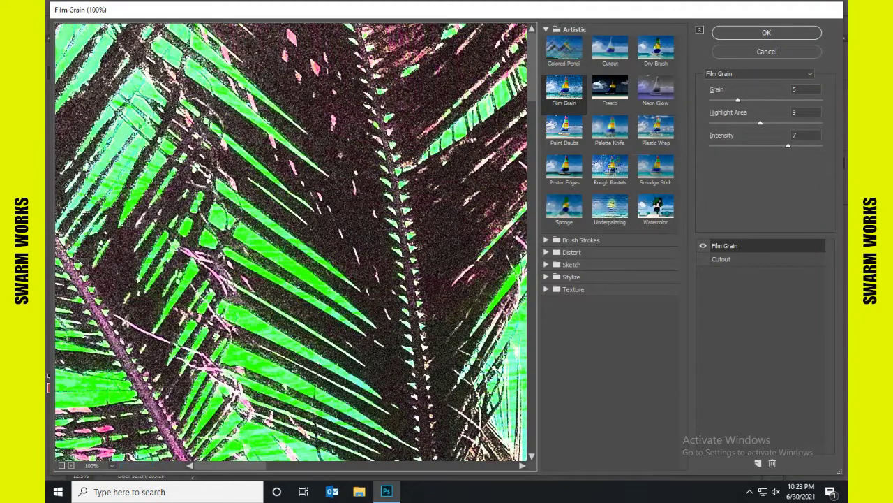
pyautogui.moveTo(788, 145); pyautogui.dragTo(786, 145)
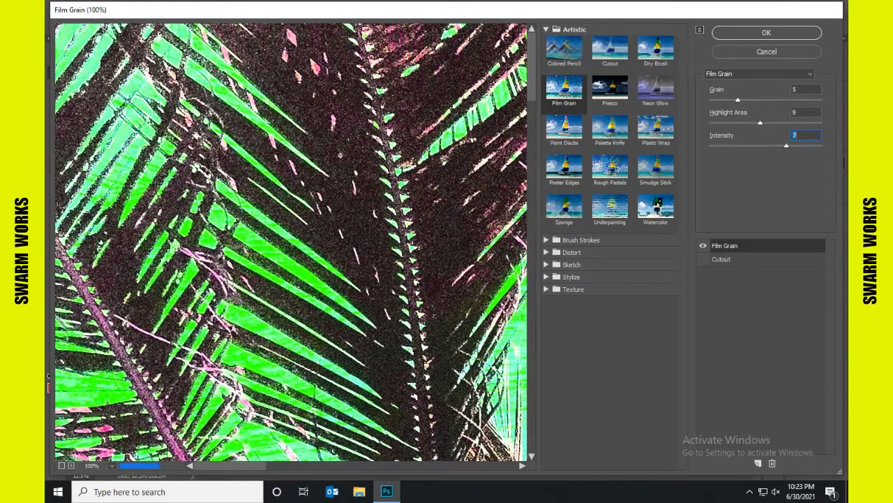
pyautogui.click(573, 289)
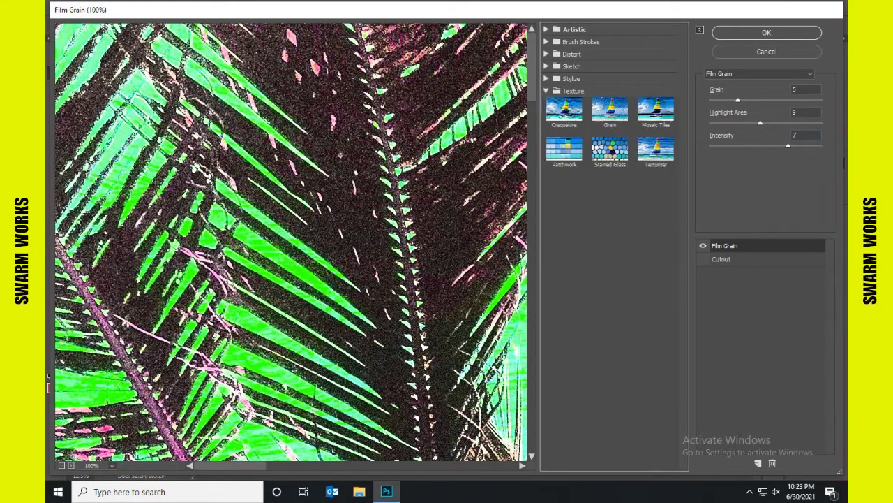
pyautogui.click(610, 110)
pyautogui.moveTo(785, 100); pyautogui.dragTo(765, 100)
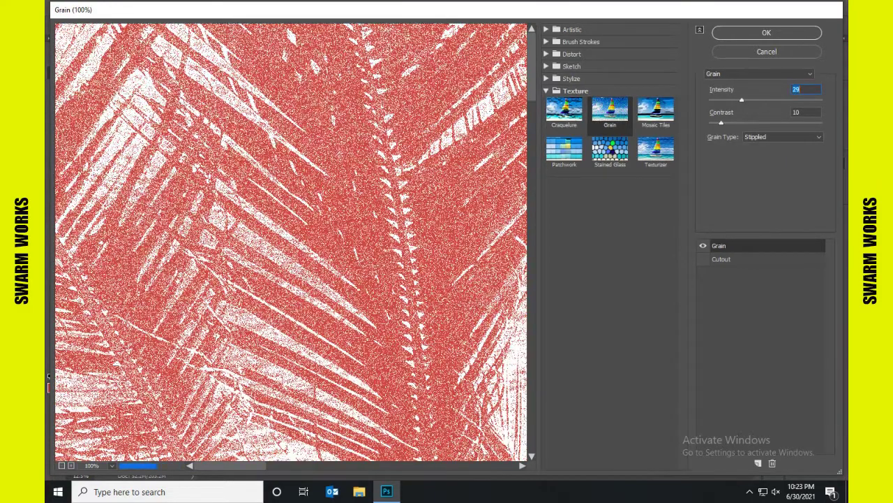
pyautogui.moveTo(721, 123); pyautogui.dragTo(735, 123)
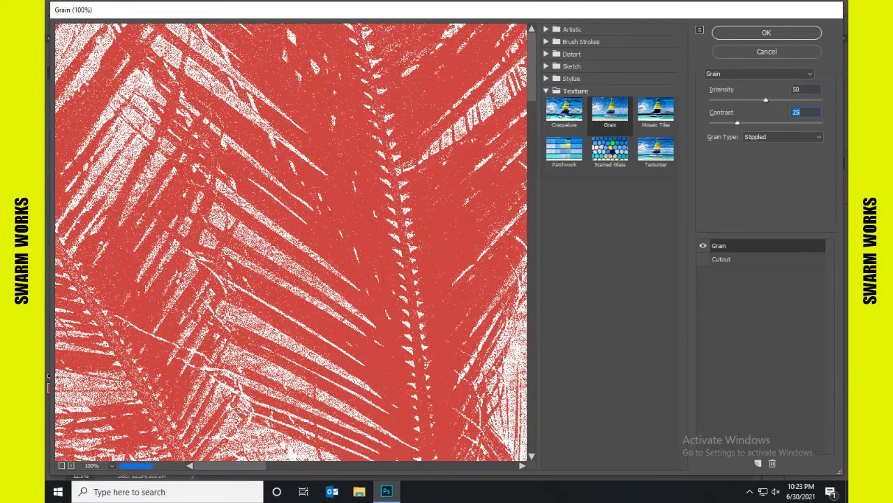
pyautogui.press('Return')
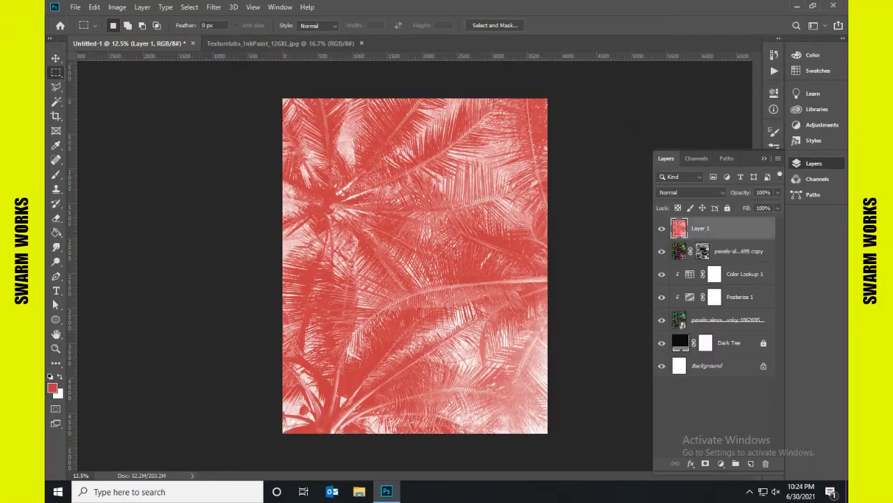
pyautogui.click(691, 191)
# Set the grain layer's blend mode to Divide and rename it 'divider'.
pyautogui.press('Down')
pyautogui.press('Down')
pyautogui.press('Down')
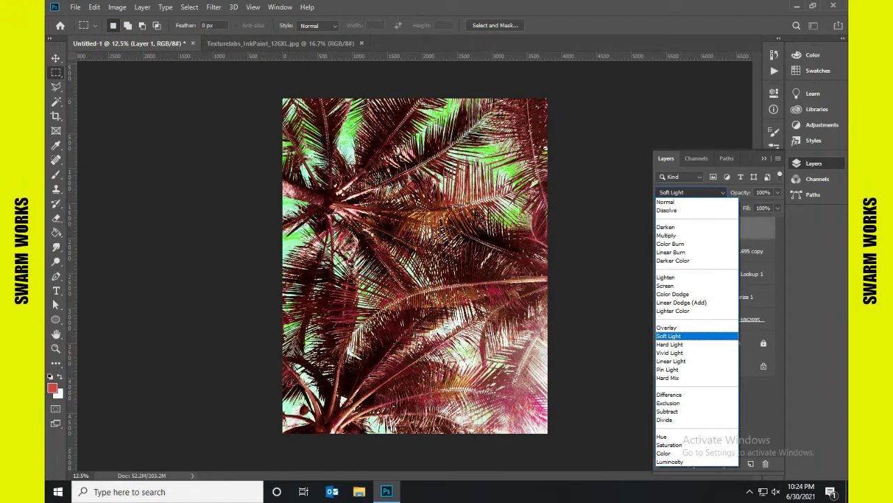
pyautogui.press('Down')
pyautogui.press('Down')
pyautogui.press('Down')
pyautogui.press('Down')
pyautogui.press('Down')
pyautogui.press('Down')
pyautogui.press('Down')
pyautogui.press('Down')
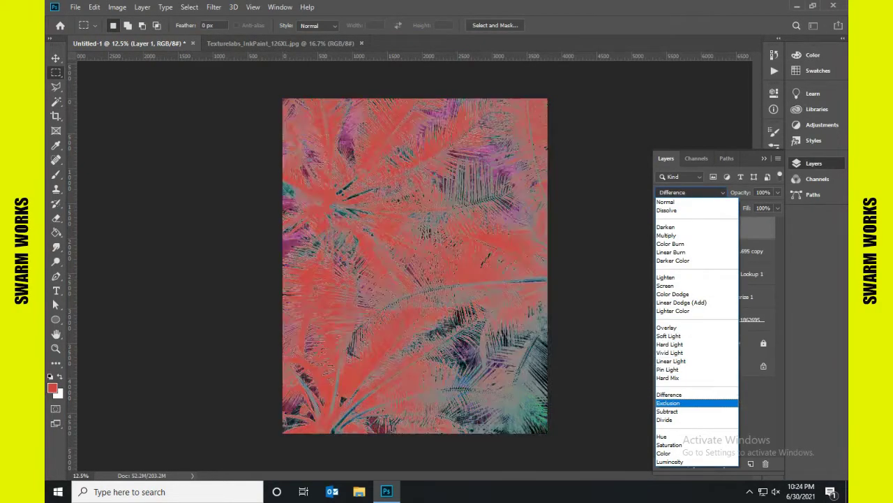
pyautogui.press('Down')
pyautogui.press('Return')
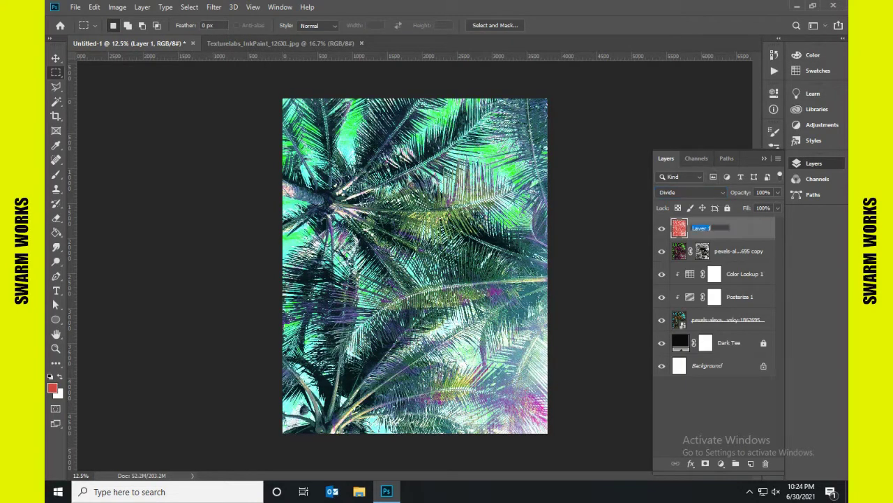
pyautogui.write('divider')
pyautogui.press('Return')
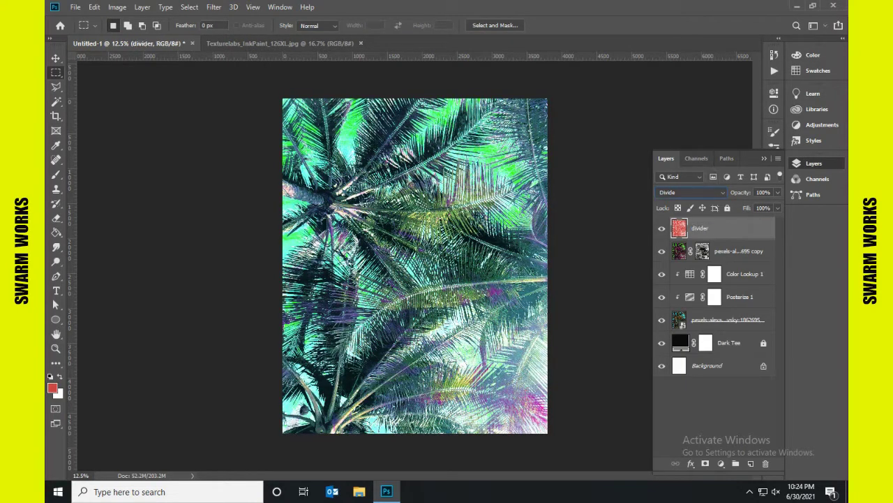
# Copy the merged image onto a new top layer with Apply Image and hide the layers beneath it.
pyautogui.click(750, 464)
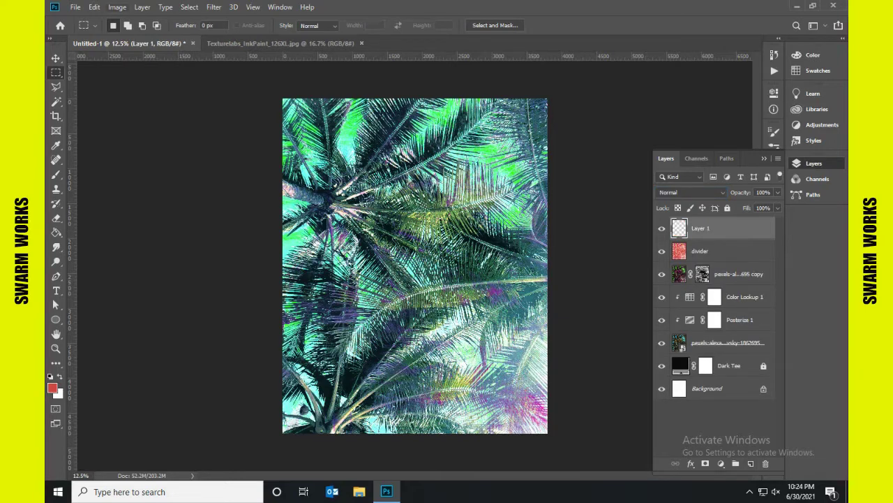
pyautogui.click(117, 7)
pyautogui.click(139, 171)
pyautogui.click(538, 121)
pyautogui.moveTo(662, 250); pyautogui.dragTo(661, 343)
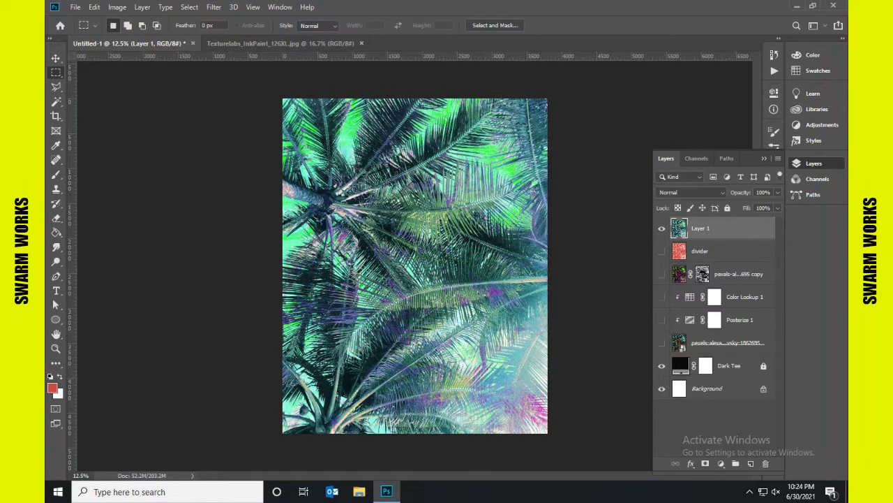
pyautogui.click(662, 365)
pyautogui.click(662, 365)
# Add a layer mask and paint a wide black band across the upper third of the palms.
pyautogui.click(705, 464)
pyautogui.moveTo(253, 98)
pyautogui.mouseDown()
pyautogui.moveTo(585, 193)
pyautogui.moveTo(551, 159)
pyautogui.mouseUp()
pyautogui.press('z')
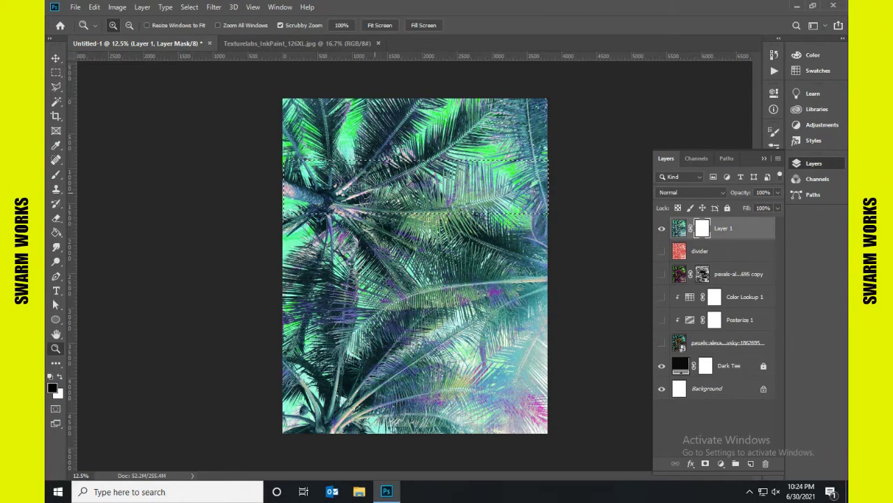
pyautogui.click(56, 72)
pyautogui.moveTo(265, 168)
pyautogui.mouseDown()
pyautogui.moveTo(614, 210)
pyautogui.moveTo(615, 221)
pyautogui.mouseUp()
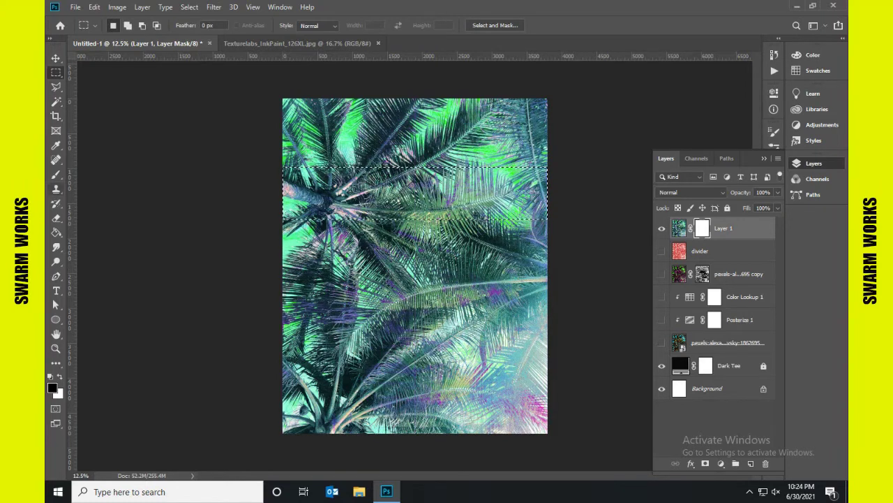
pyautogui.press('b')
pyautogui.moveTo(537, 194); pyautogui.dragTo(293, 194)
pyautogui.moveTo(439, 176); pyautogui.dragTo(286, 176)
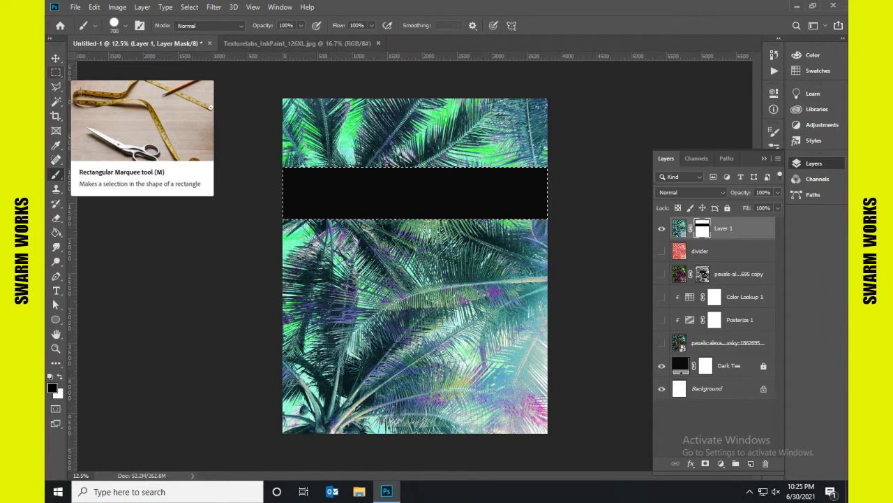
pyautogui.press('v')
pyautogui.hotkey('ctrl', 'd')
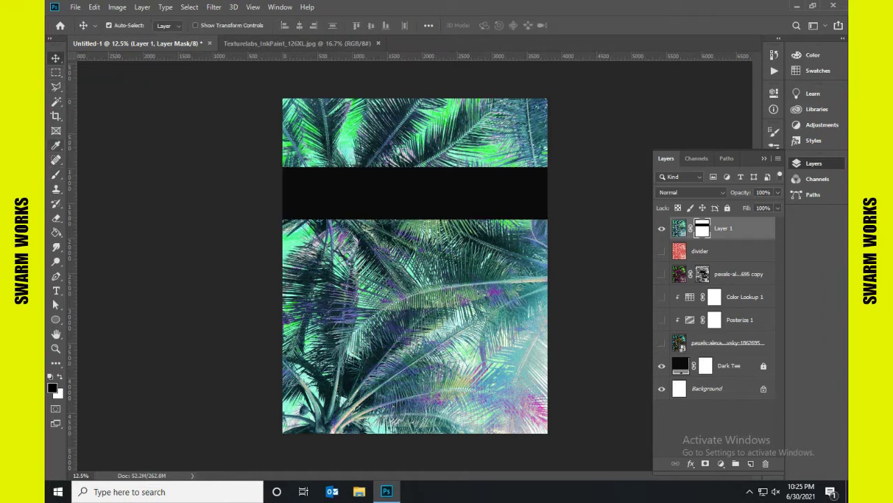
# Blacken a bottom band and several thin full-width stripes lower down on the mask.
pyautogui.press('m')
pyautogui.moveTo(284, 417)
pyautogui.mouseDown()
pyautogui.moveTo(567, 398)
pyautogui.moveTo(286, 409)
pyautogui.mouseUp()
pyautogui.press('b')
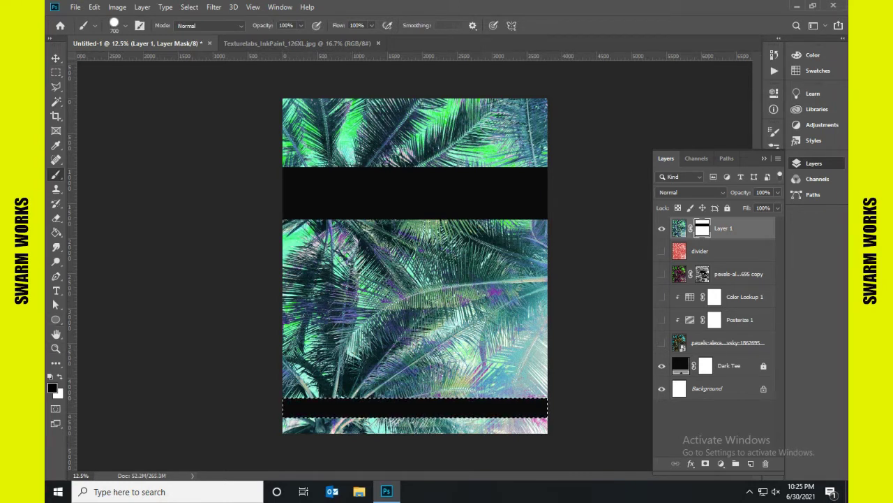
pyautogui.press('m')
pyautogui.moveTo(279, 379)
pyautogui.mouseDown()
pyautogui.moveTo(594, 387)
pyautogui.moveTo(282, 383)
pyautogui.moveTo(511, 342)
pyautogui.moveTo(579, 372)
pyautogui.moveTo(282, 372)
pyautogui.moveTo(296, 395)
pyautogui.moveTo(581, 419)
pyautogui.mouseUp()
pyautogui.press('b')
pyautogui.press('m')
pyautogui.press('b')
pyautogui.press('m')
pyautogui.hotkey('ctrl', ';')
pyautogui.press('b')
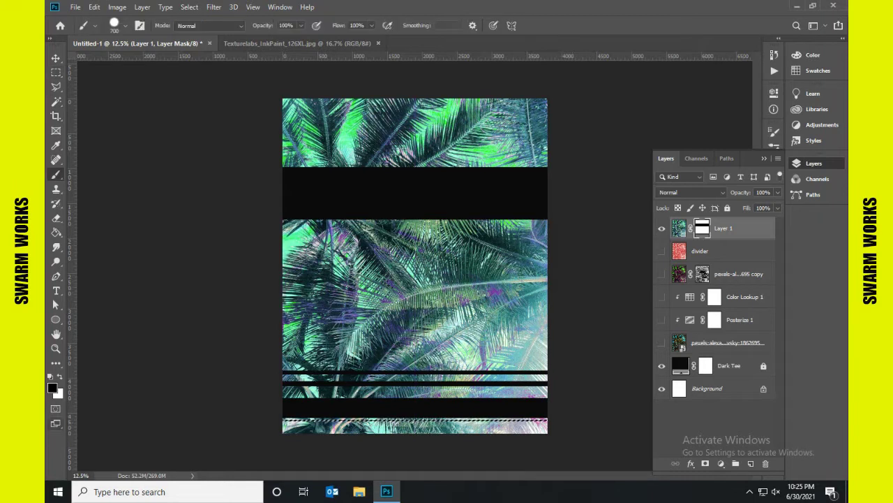
pyautogui.hotkey('alt', 'BackSpace')
pyautogui.hotkey('ctrl', 'd')
# Fill a thin stripe across the top photo band black on the mask, then add empty Layer 2.
pyautogui.press('m')
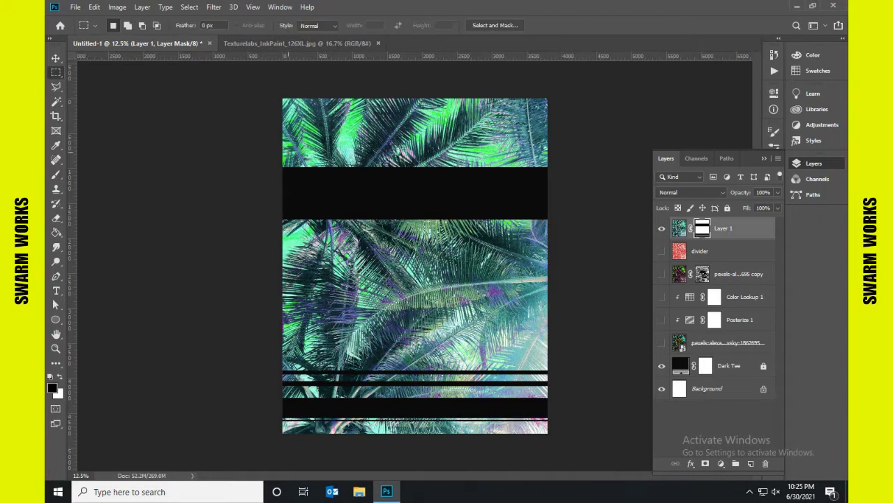
pyautogui.hotkey('ctrl', ';')
pyautogui.moveTo(282, 158); pyautogui.dragTo(569, 164)
pyautogui.hotkey('ctrl', ';')
pyautogui.press('b')
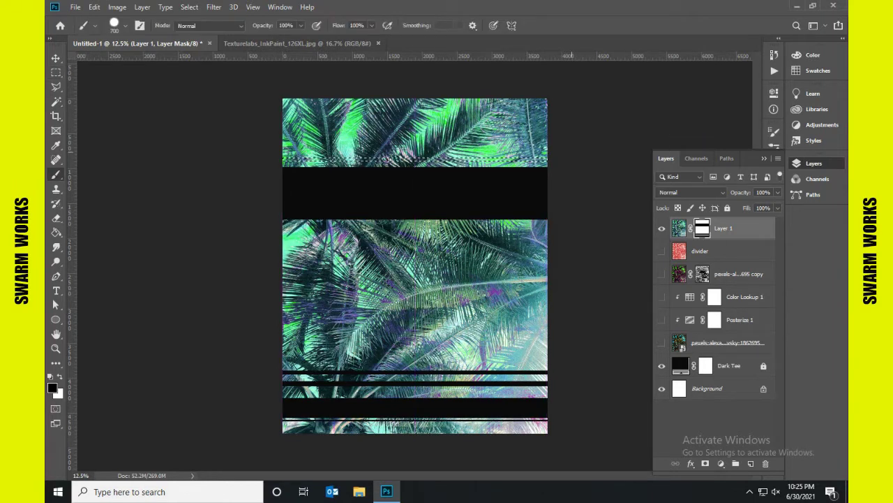
pyautogui.hotkey('alt', 'BackSpace')
pyautogui.hotkey('ctrl', 'd')
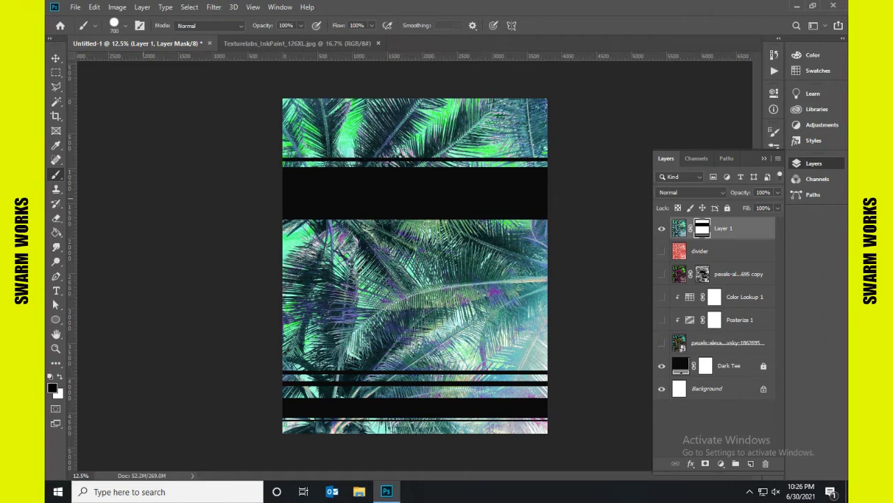
pyautogui.hotkey('ctrl', 'shift', 'alt', 'n')
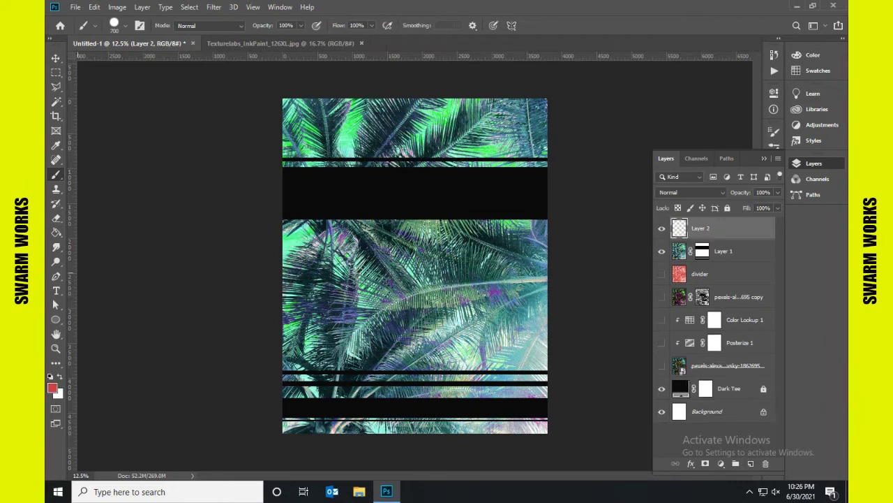
# Type 'BLESSED LIF' as a headline in mint green #40ff3b.
pyautogui.click(56, 290)
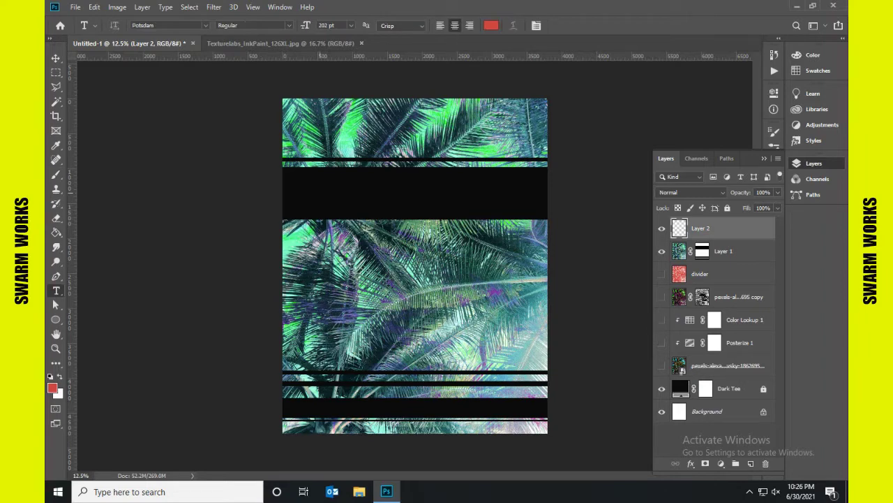
pyautogui.click(492, 25)
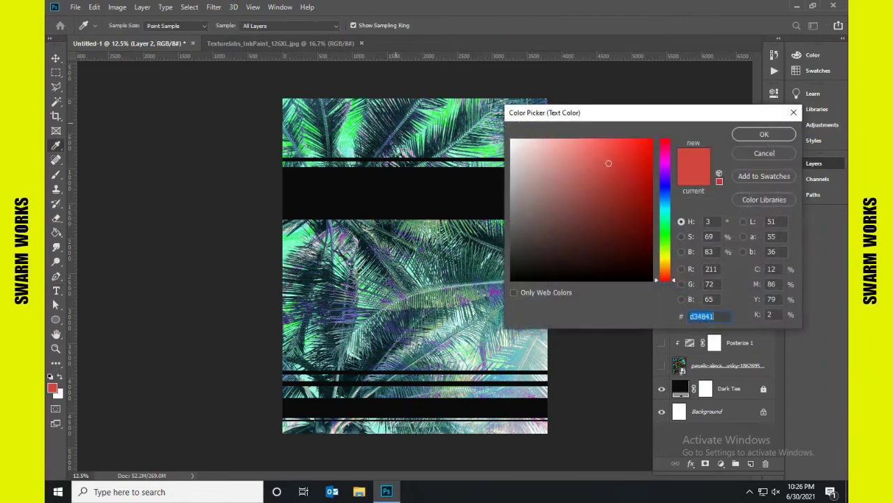
pyautogui.write('40ff3b')
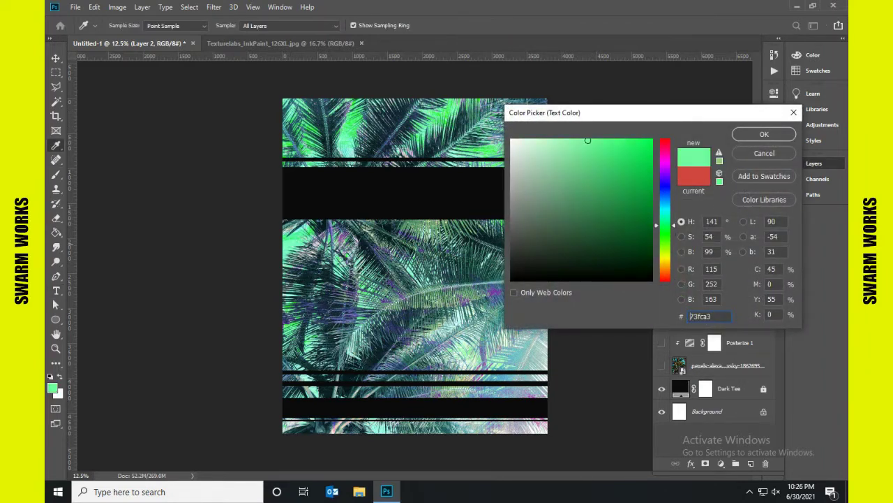
pyautogui.press('Return')
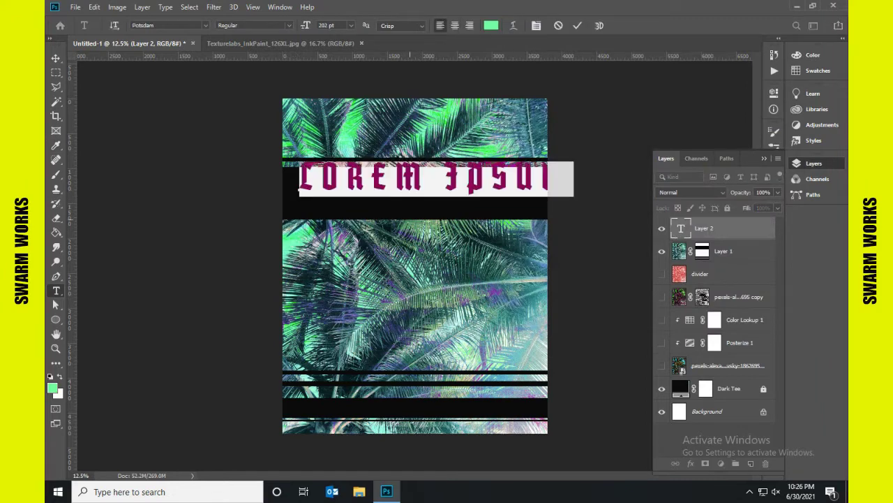
pyautogui.write('BLESSED LI')
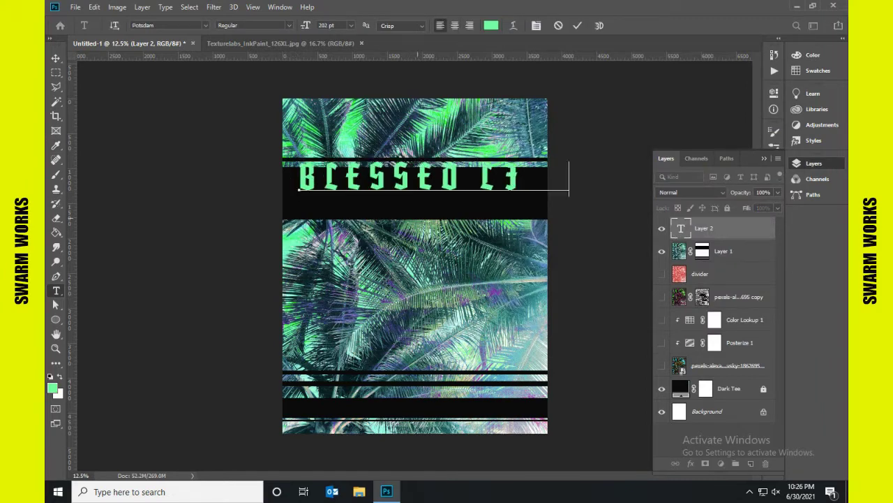
pyautogui.write('F')
# Set the headline in Coolvetica Compressed Regular and commit it.
pyautogui.hotkey('ctrl', 'a')
pyautogui.click(206, 25)
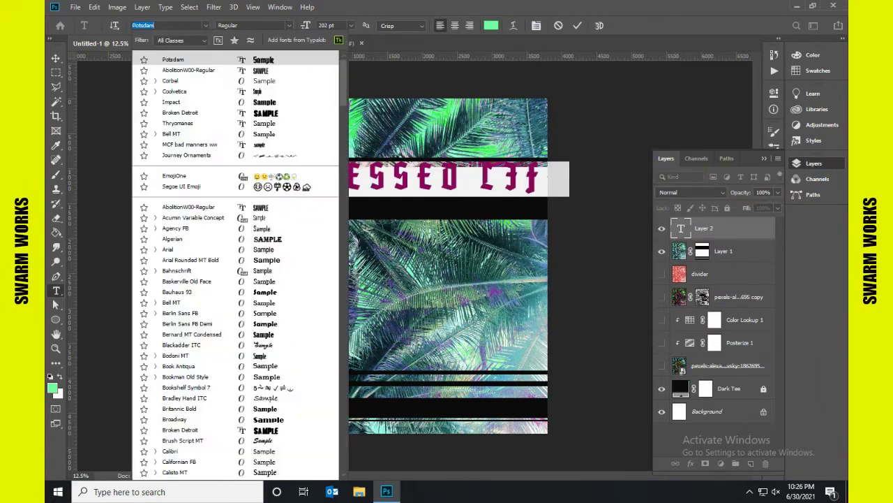
pyautogui.press('Down')
pyautogui.press('Down')
pyautogui.press('Down')
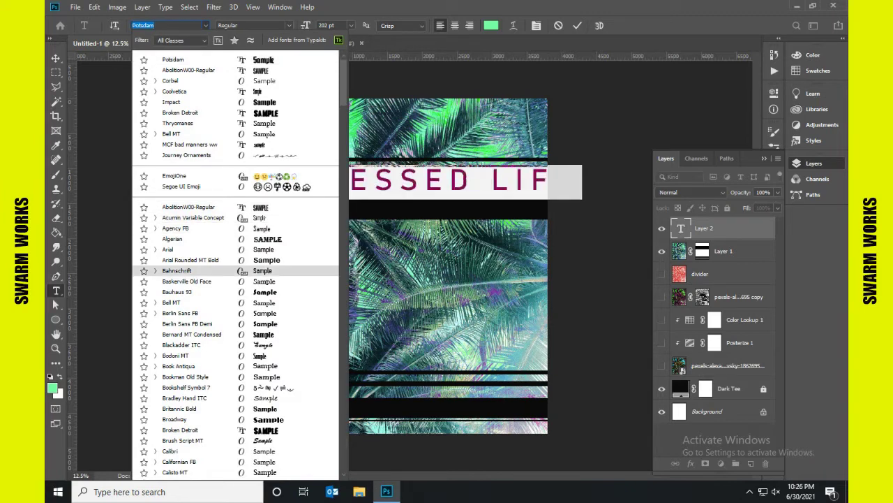
pyautogui.press('Down')
pyautogui.press('Down')
pyautogui.press('Down')
pyautogui.press('Down')
pyautogui.press('Down')
pyautogui.press('Down')
pyautogui.press('Down')
pyautogui.press('Down')
pyautogui.press('Down')
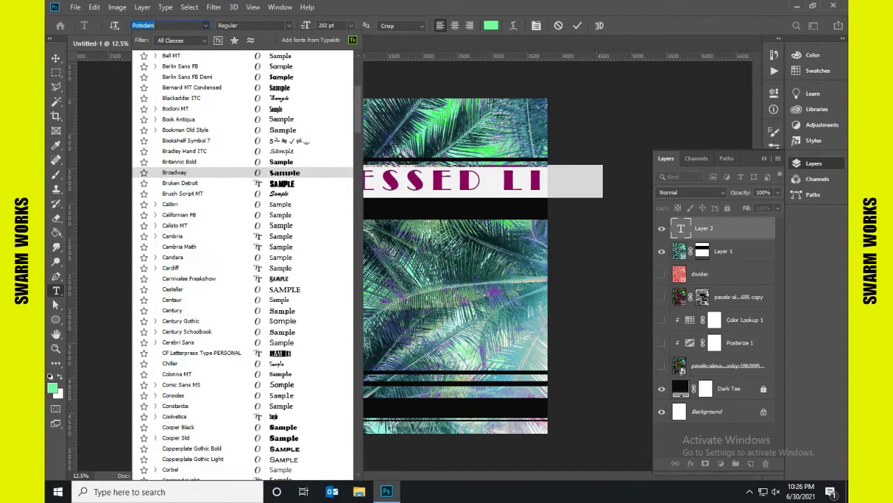
pyautogui.press('Down')
pyautogui.press('Down')
pyautogui.press('Down')
pyautogui.press('Down')
pyautogui.press('Down')
pyautogui.press('Down')
pyautogui.press('Return')
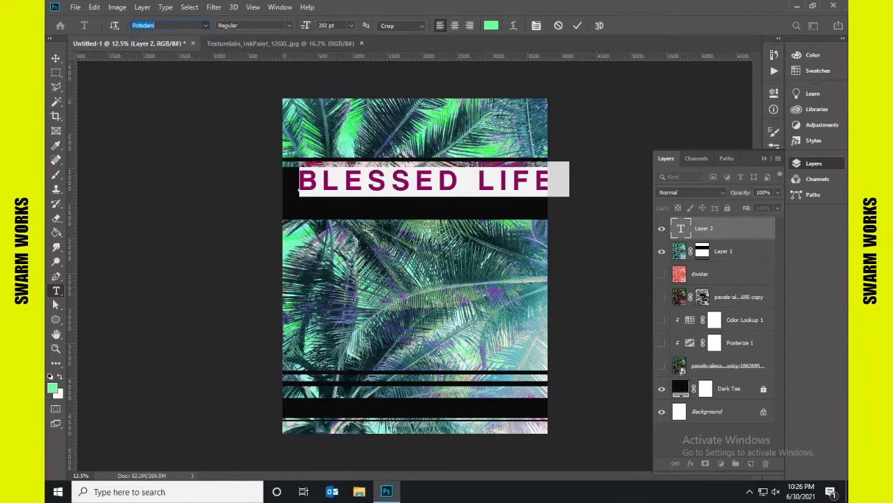
pyautogui.click(289, 26)
pyautogui.press('Return')
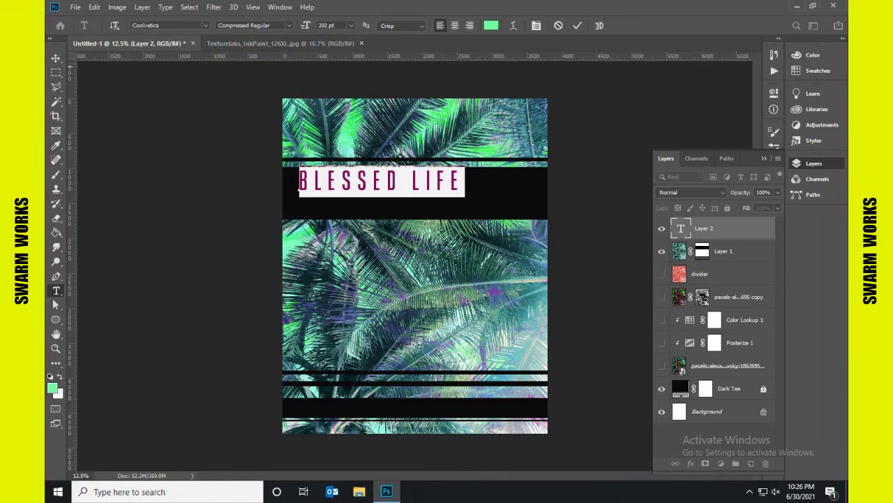
pyautogui.hotkey('ctrl', 'Return')
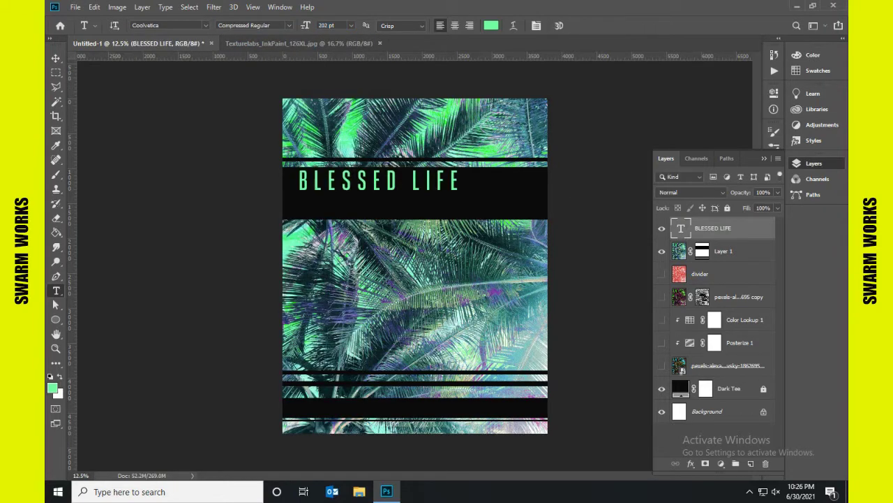
# Move the headline left and enlarge it to span the upper black band.
pyautogui.press('v')
pyautogui.moveTo(377, 180)
pyautogui.mouseDown()
pyautogui.moveTo(363, 190)
pyautogui.moveTo(363, 180)
pyautogui.mouseUp()
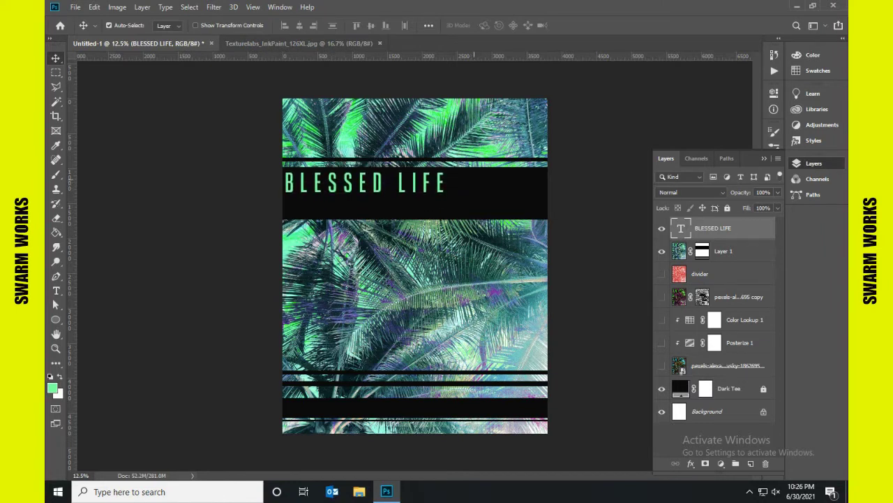
pyautogui.hotkey('ctrl', 't')
pyautogui.moveTo(453, 197); pyautogui.dragTo(555, 217)
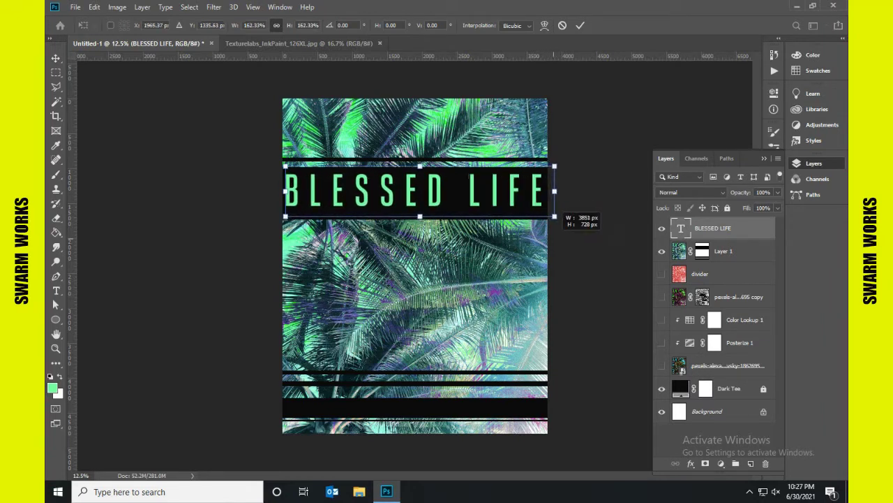
pyautogui.press('Return')
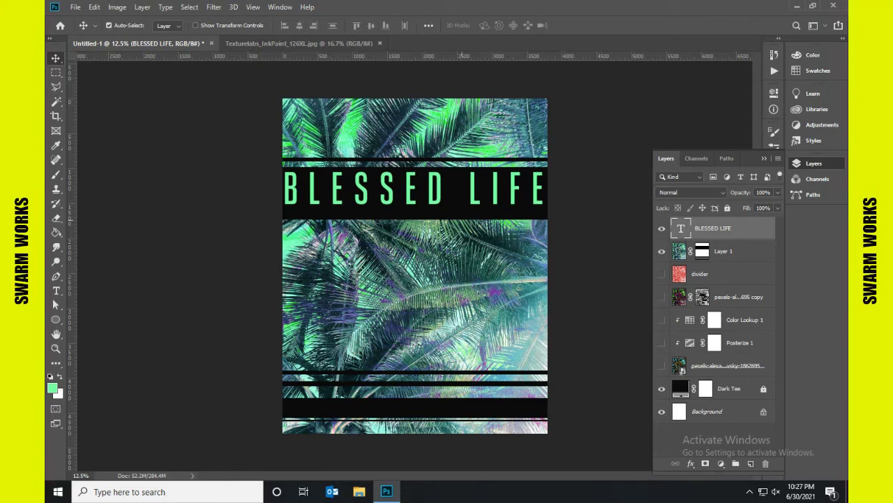
# Duplicate the headline, shrink the copy to 72 pt, and place it on the lower black band.
pyautogui.moveTo(394, 188); pyautogui.dragTo(394, 239)
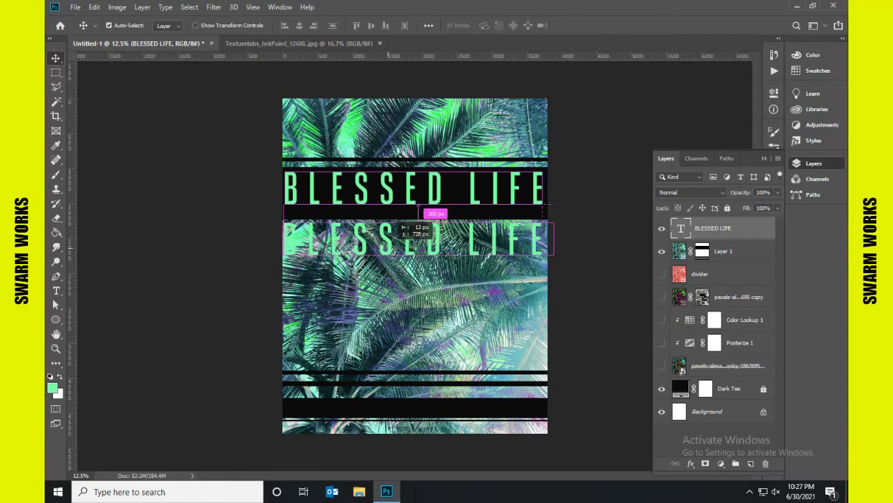
pyautogui.press('t')
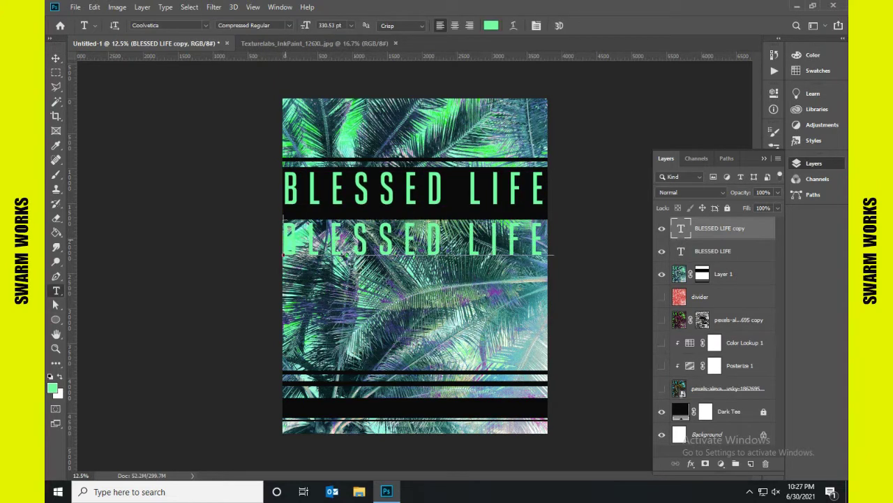
pyautogui.tripleClick(284, 251)
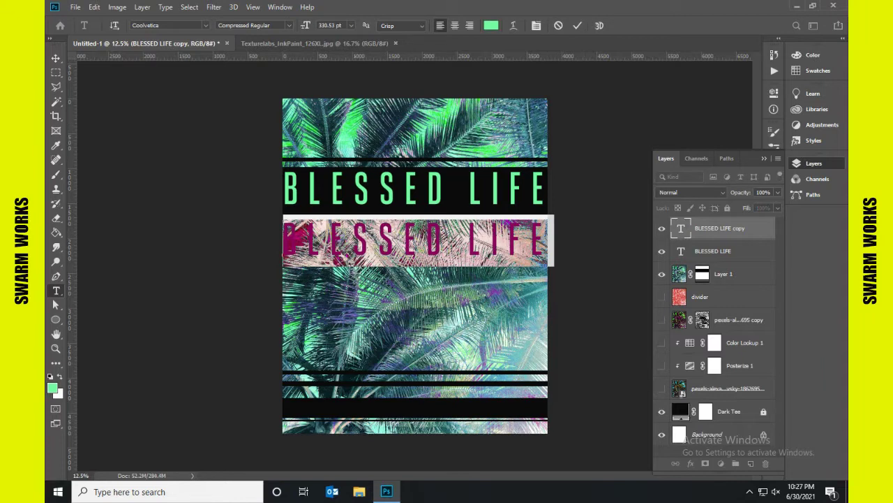
pyautogui.click(351, 26)
pyautogui.click(342, 170)
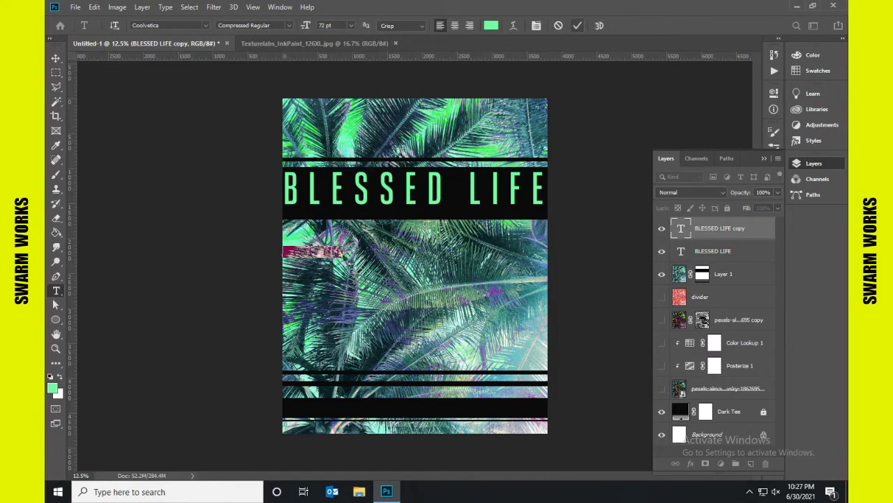
pyautogui.hotkey('ctrl', 'Return')
pyautogui.press('v')
pyautogui.moveTo(314, 252); pyautogui.dragTo(317, 409)
# Recolour the copy pale lilac #ebcef5 and clear its old words.
pyautogui.press('t')
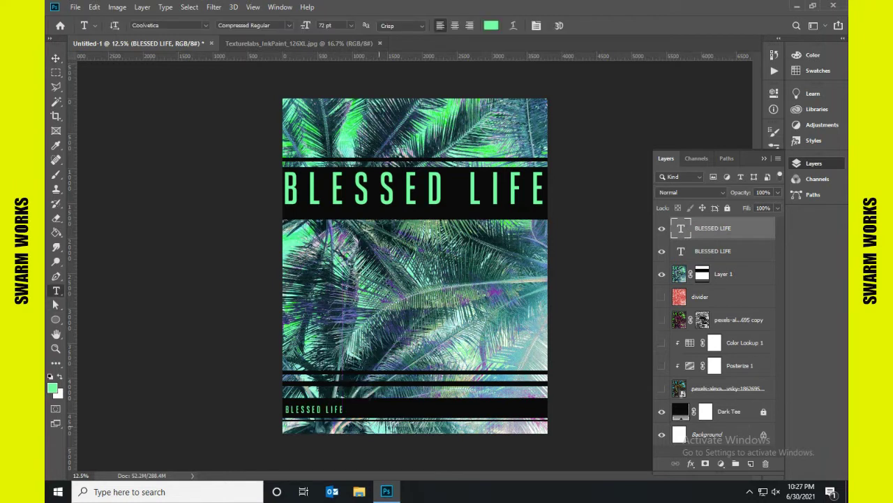
pyautogui.moveTo(345, 409); pyautogui.dragTo(285, 409)
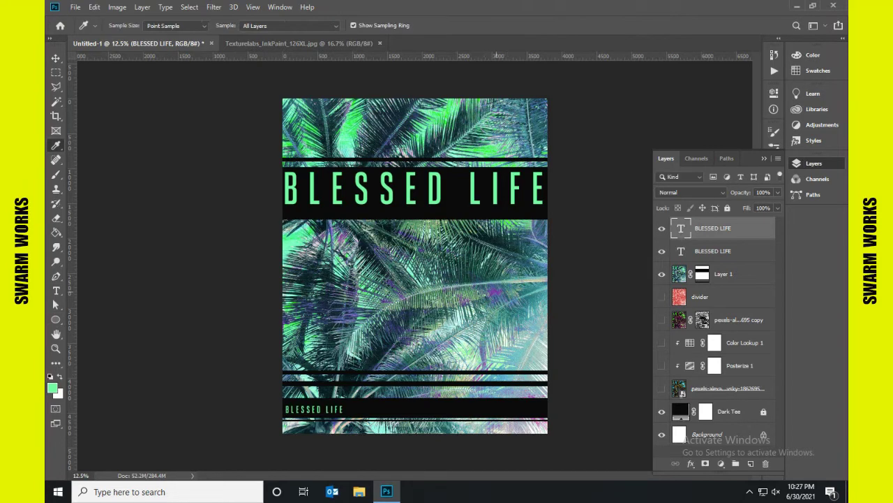
pyautogui.click(493, 291)
pyautogui.press('t')
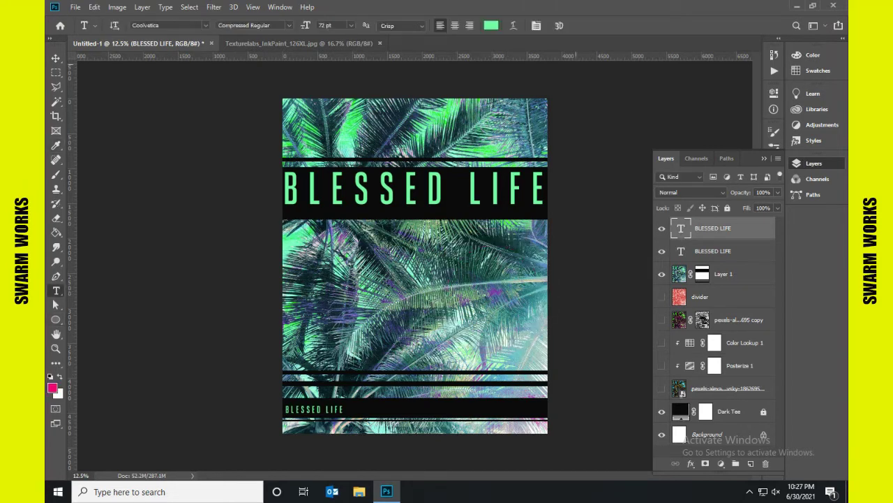
pyautogui.click(488, 25)
pyautogui.write('425868')
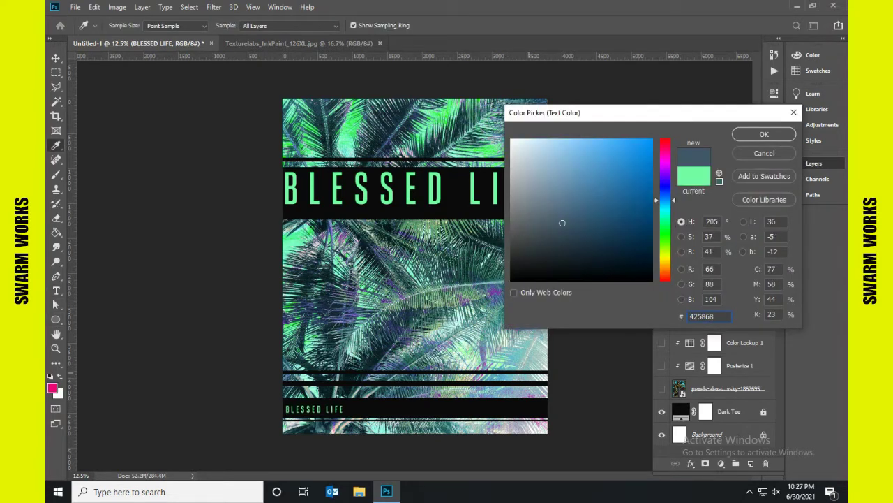
pyautogui.write('ae97bb')
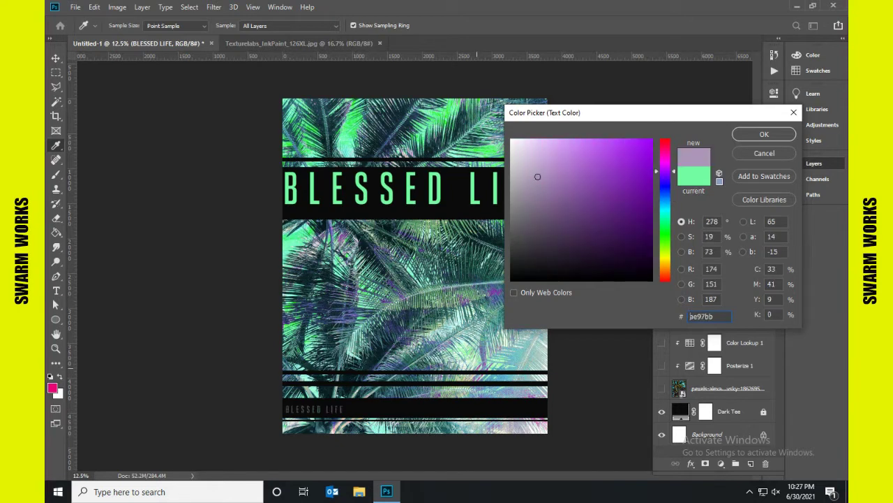
pyautogui.write('5d40a1')
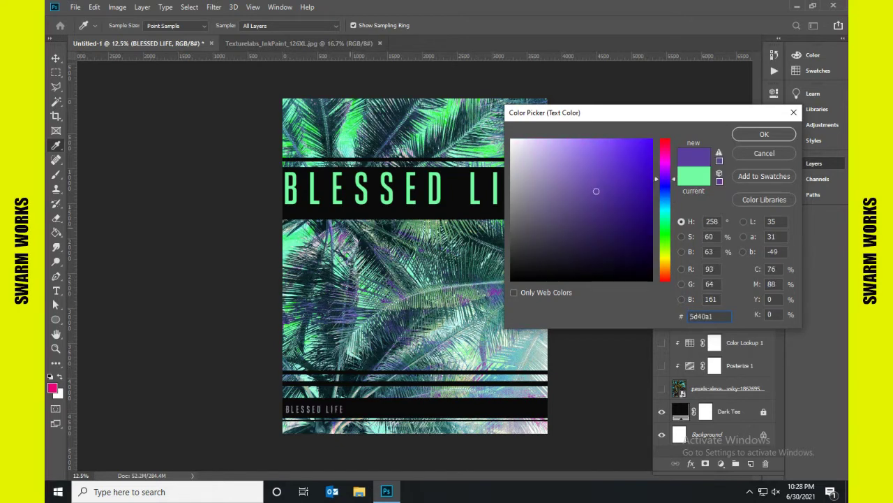
pyautogui.write('804da5')
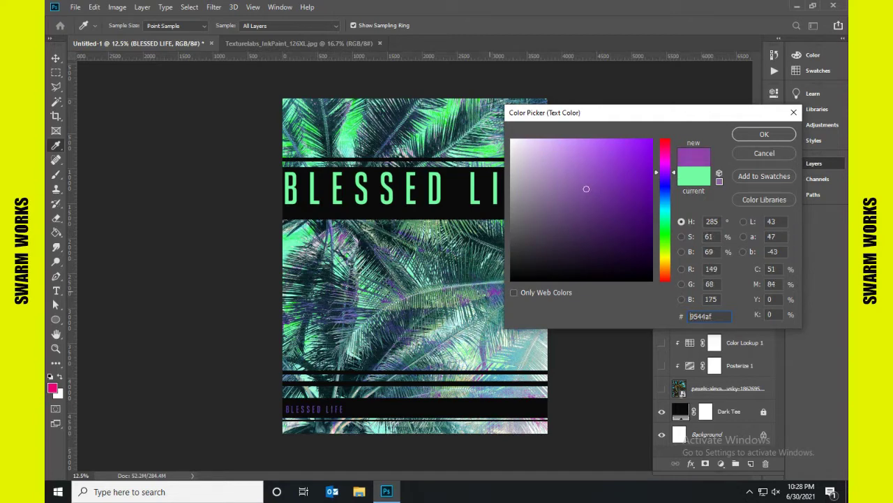
pyautogui.write('ebcef5')
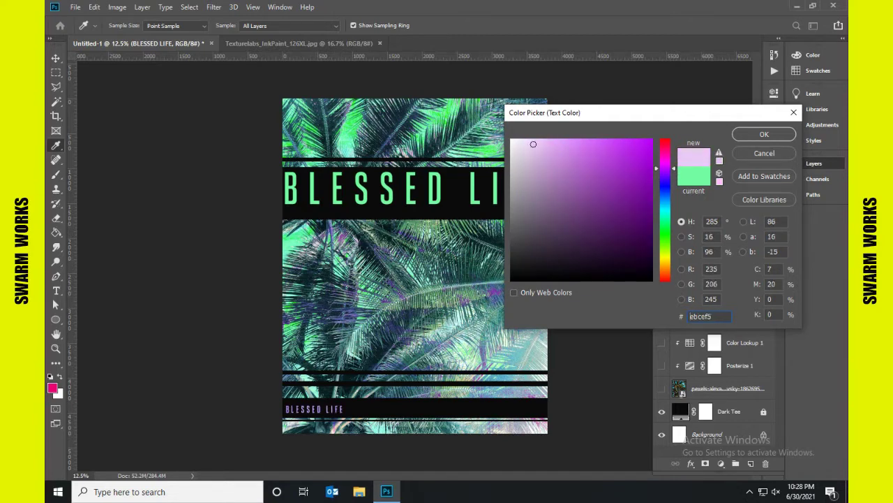
pyautogui.press('Return')
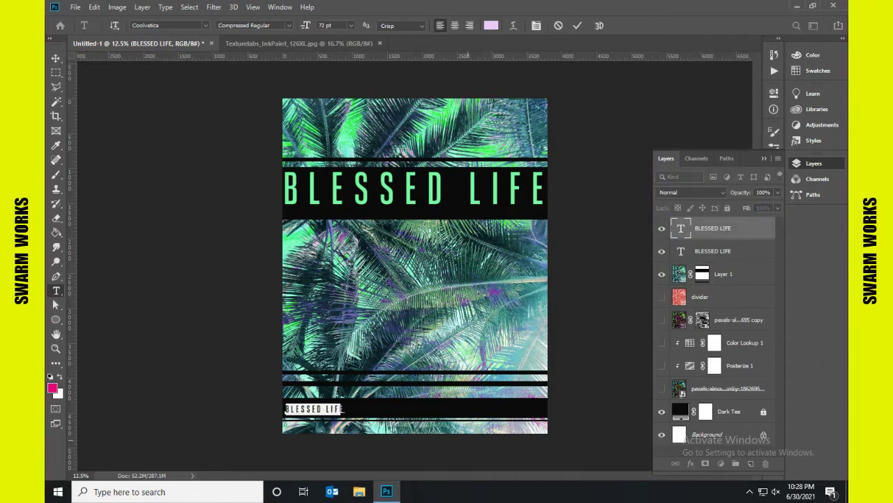
pyautogui.press('BackSpace')
pyautogui.write('CARBON LOVE COLLECTIVE DESIGNS')
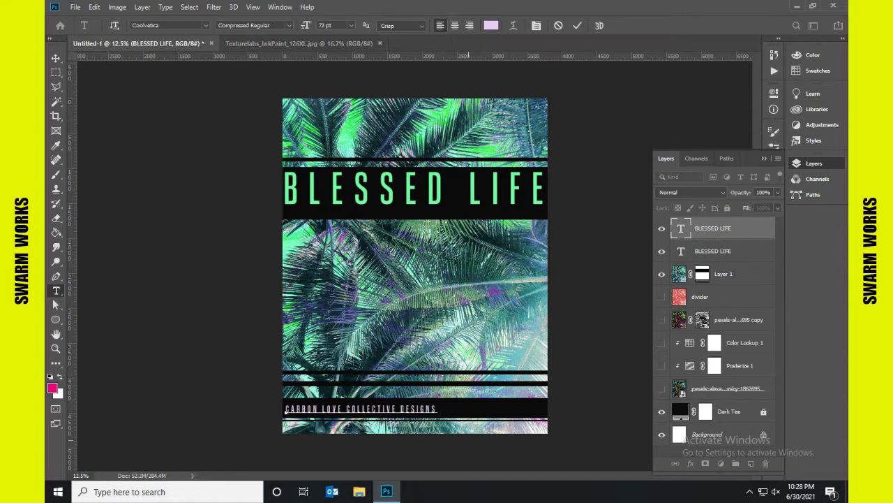
# Set the tagline in Crammed Regular with 500 tracking.
pyautogui.moveTo(436, 409); pyautogui.dragTo(285, 409)
pyautogui.click(289, 25)
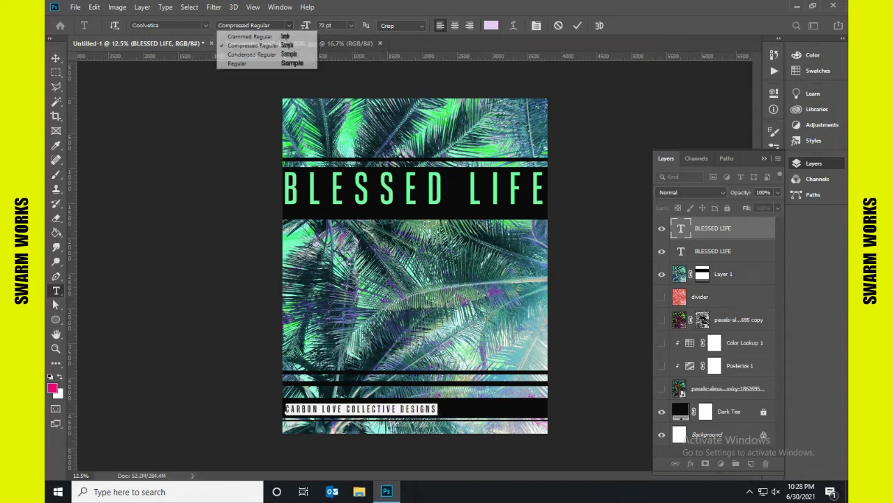
pyautogui.click(250, 35)
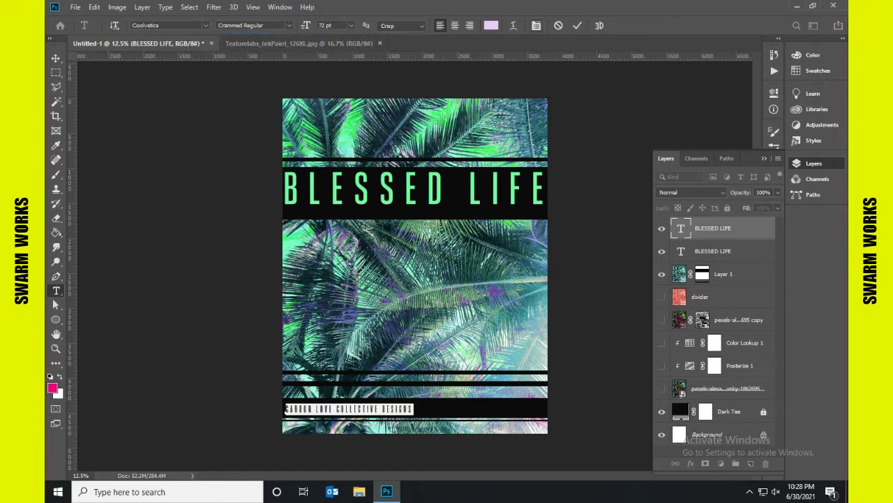
pyautogui.click(536, 25)
pyautogui.press('Return')
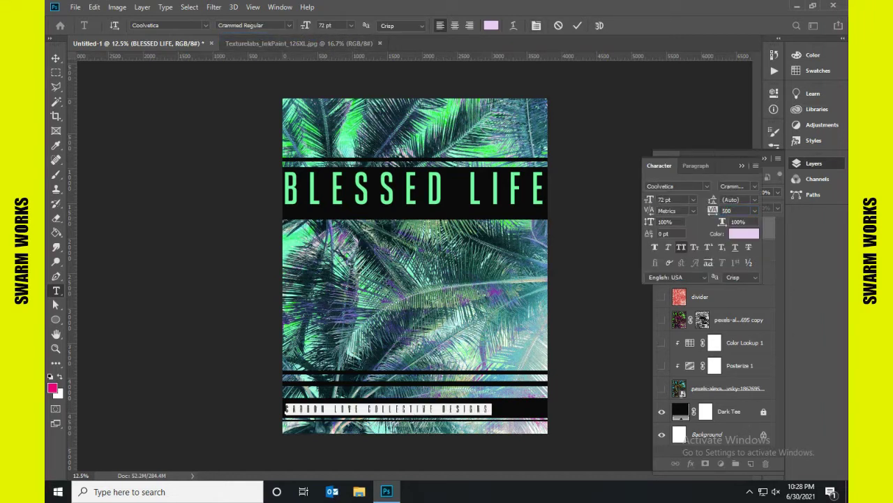
pyautogui.click(56, 58)
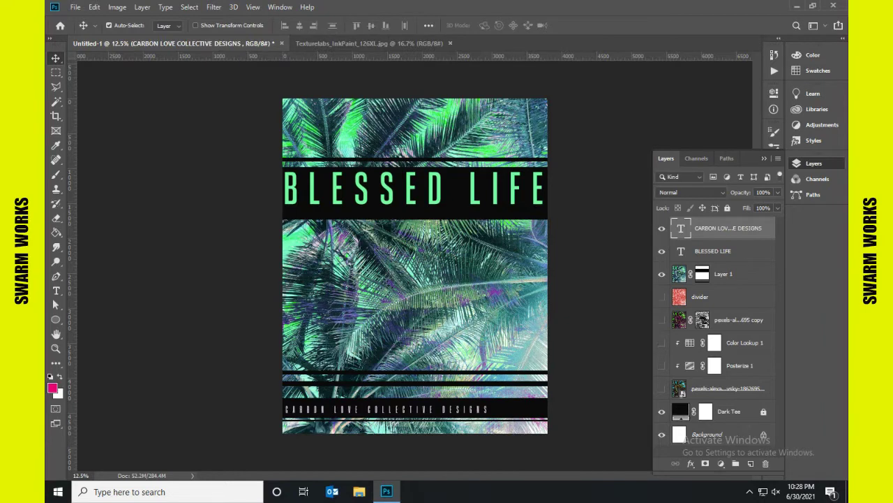
# Centre the tagline horizontally on the page and nudge it up slightly.
pyautogui.keyDown('ctrl'); pyautogui.click(707, 434); pyautogui.keyUp('ctrl')
pyautogui.click(299, 25)
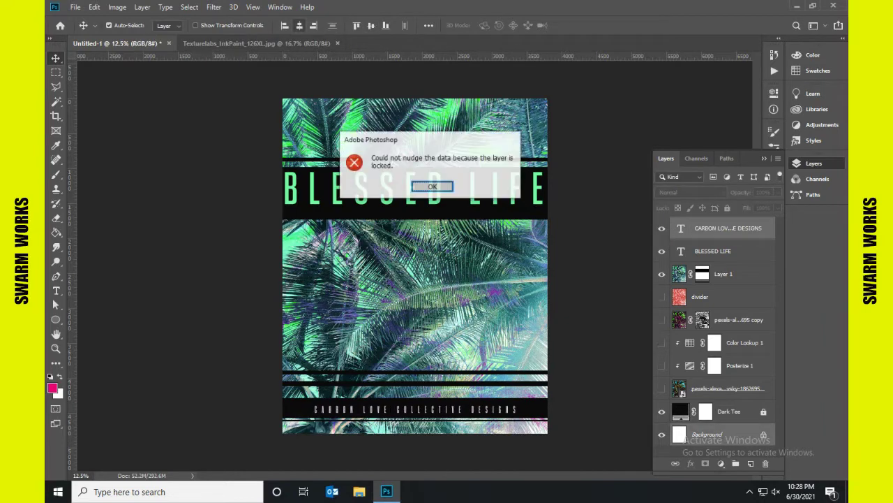
pyautogui.click(419, 186)
pyautogui.keyDown('ctrl'); pyautogui.click(707, 434); pyautogui.keyUp('ctrl')
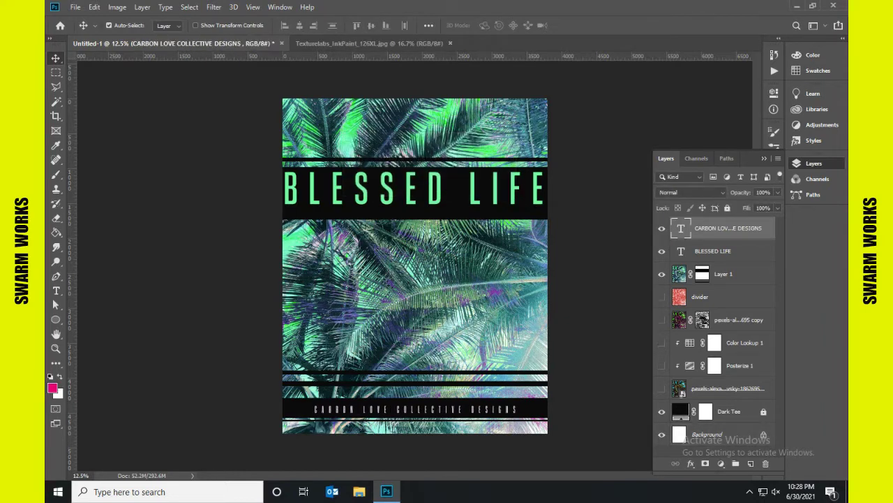
pyautogui.hotkey('shift', 'Up')
pyautogui.hotkey('shift', 'Up')
pyautogui.hotkey('shift', 'Up')
# Duplicate BLESSED LIFE to the top and retype it in white as MCMLXXXIV.
pyautogui.moveTo(419, 186); pyautogui.dragTo(419, 117)
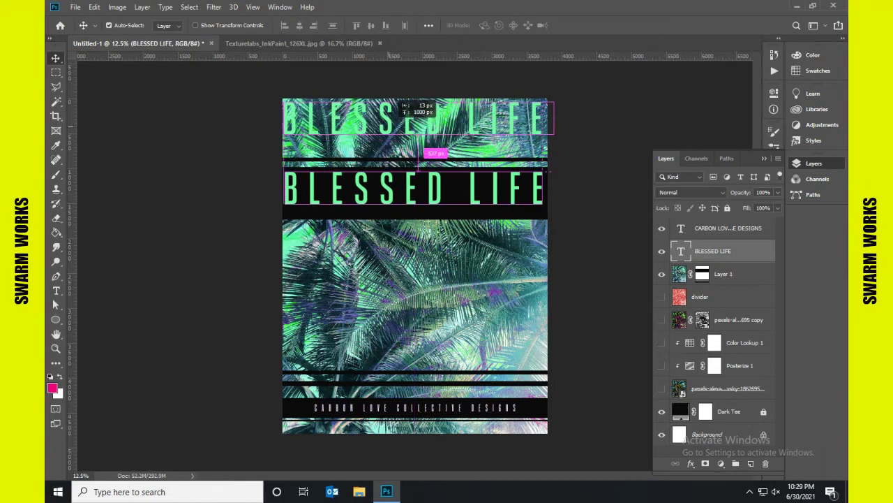
pyautogui.click(56, 290)
pyautogui.click(415, 120)
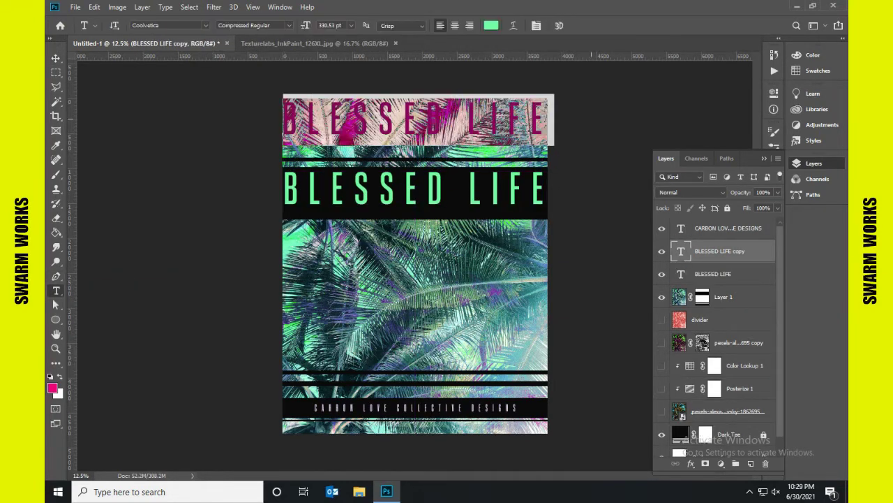
pyautogui.click(491, 25)
pyautogui.click(592, 257)
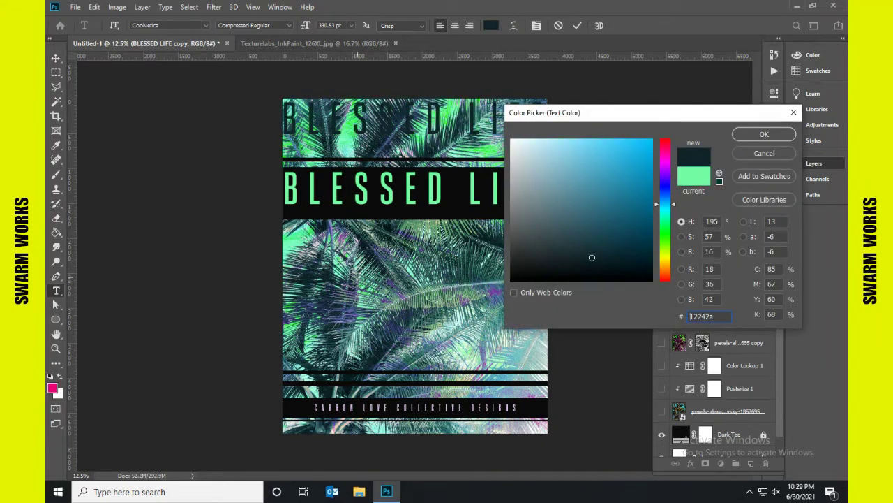
pyautogui.moveTo(592, 257); pyautogui.dragTo(586, 270)
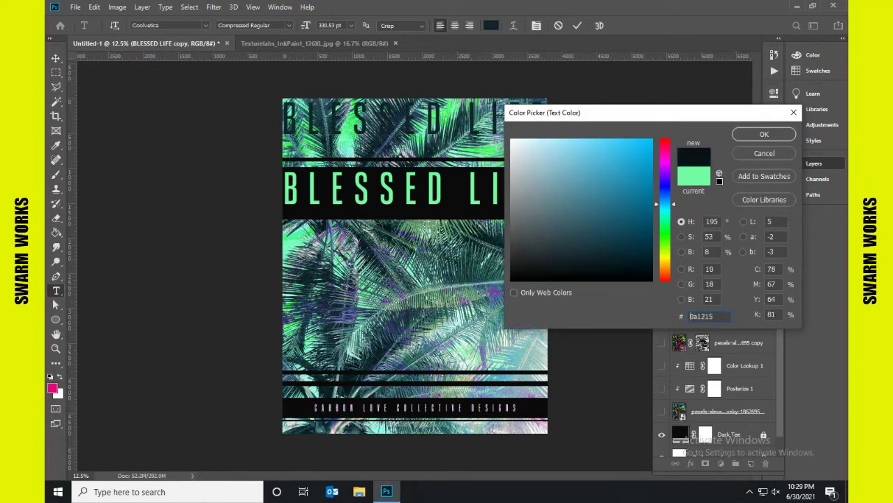
pyautogui.write('ffffff')
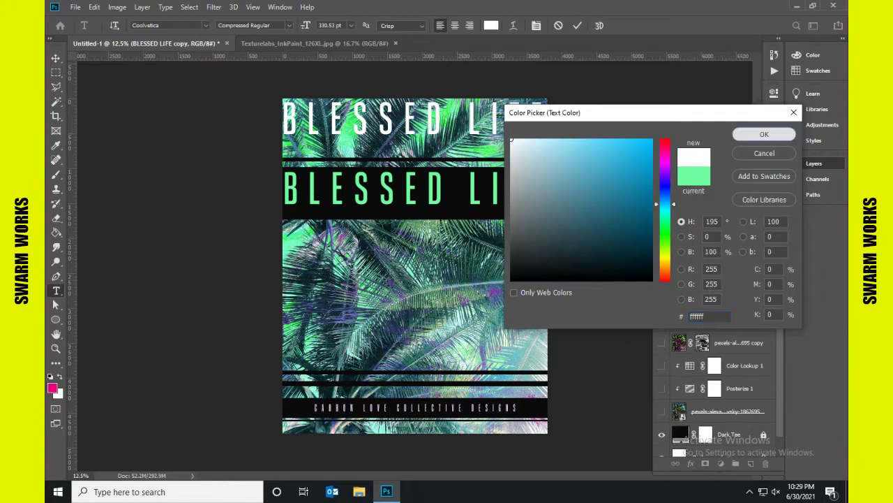
pyautogui.click(764, 134)
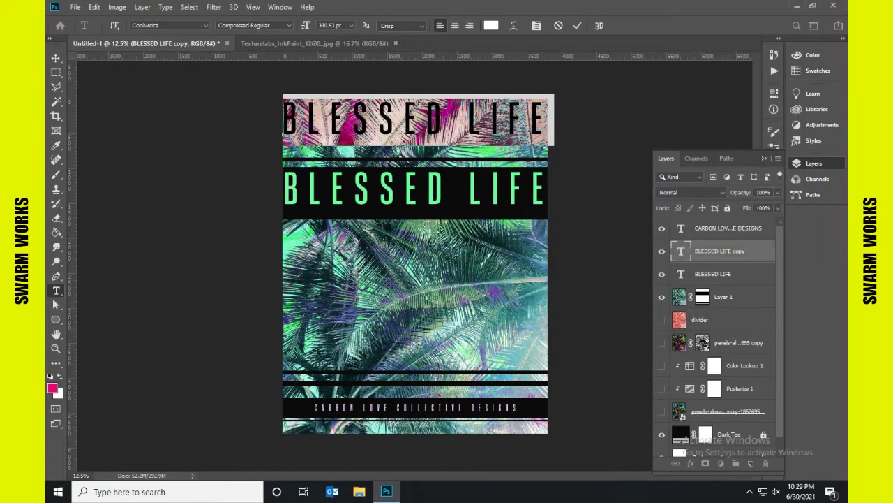
pyautogui.write('MCMLXX')
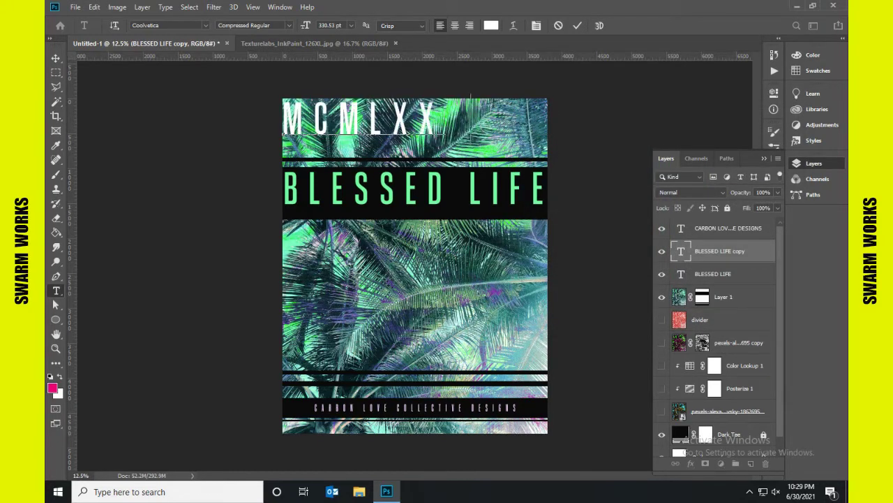
pyautogui.write('XIV')
# Set the year in AbolitionW00-Regular, tracking 150, size 150 pt, and delete the trailing V.
pyautogui.hotkey('ctrl', 'a')
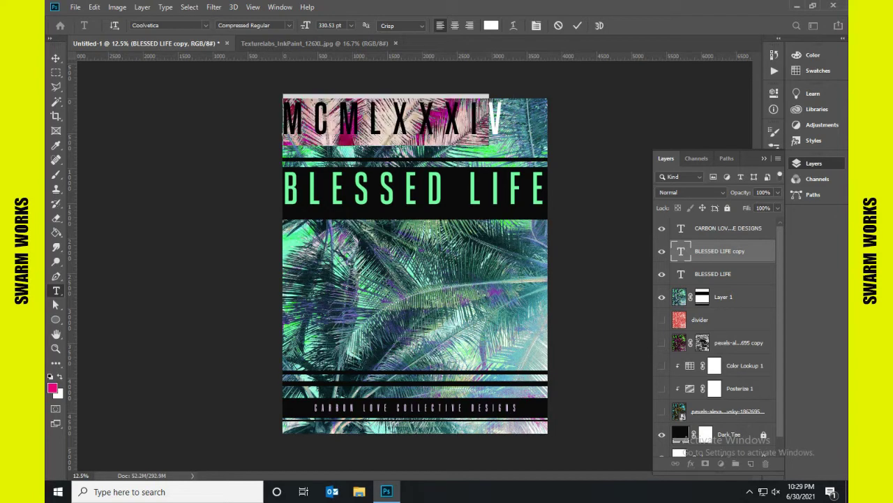
pyautogui.click(205, 25)
pyautogui.scroll(10, 209, 210)
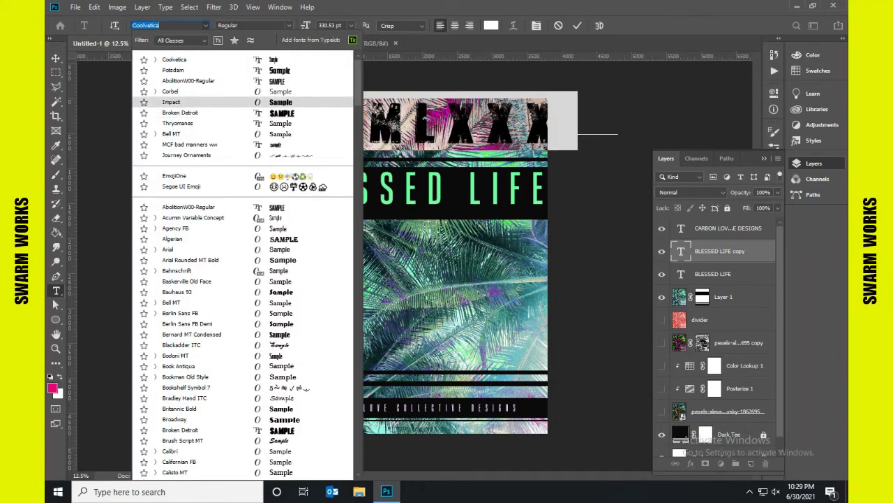
pyautogui.click(188, 80)
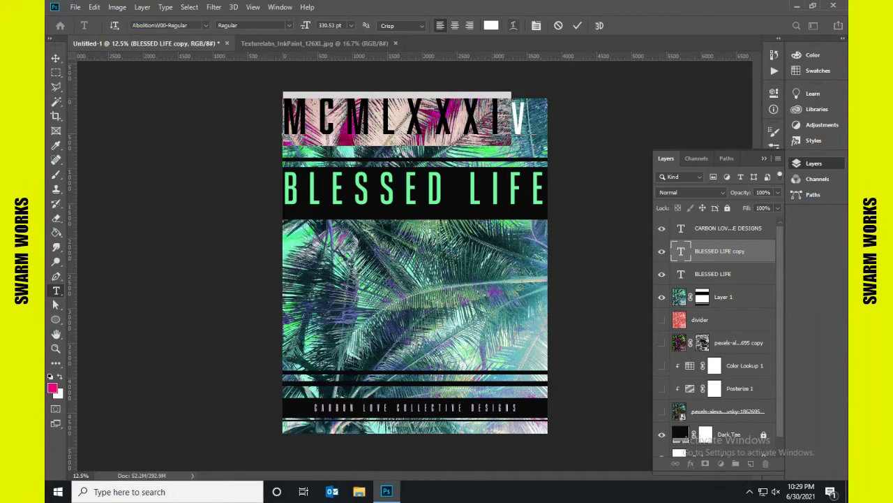
pyautogui.click(536, 26)
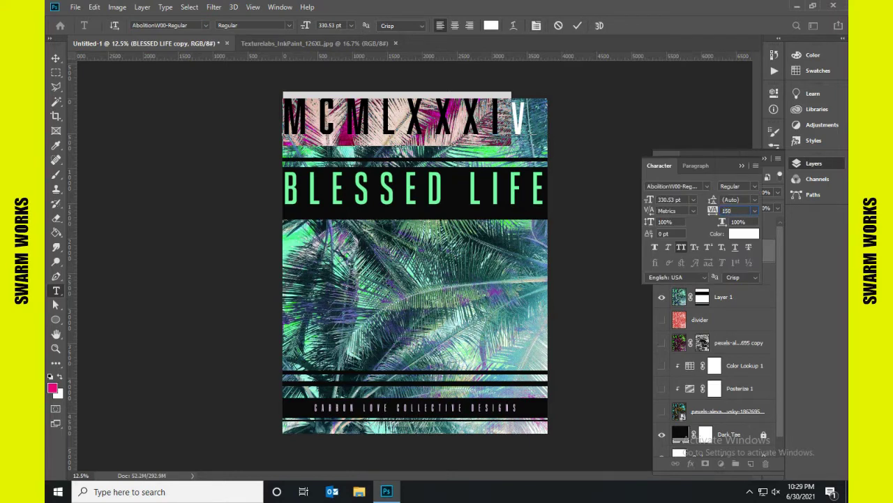
pyautogui.press('Return')
pyautogui.click(351, 25)
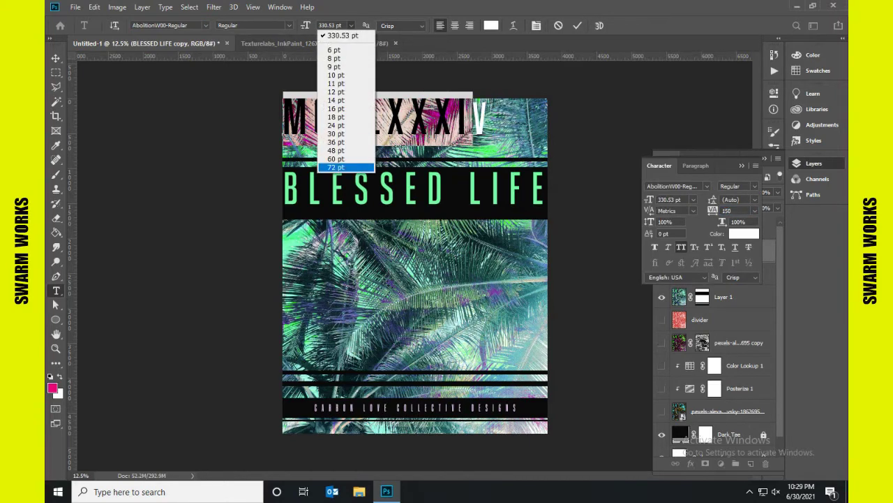
pyautogui.click(340, 168)
pyautogui.hotkey('ctrl', 'a')
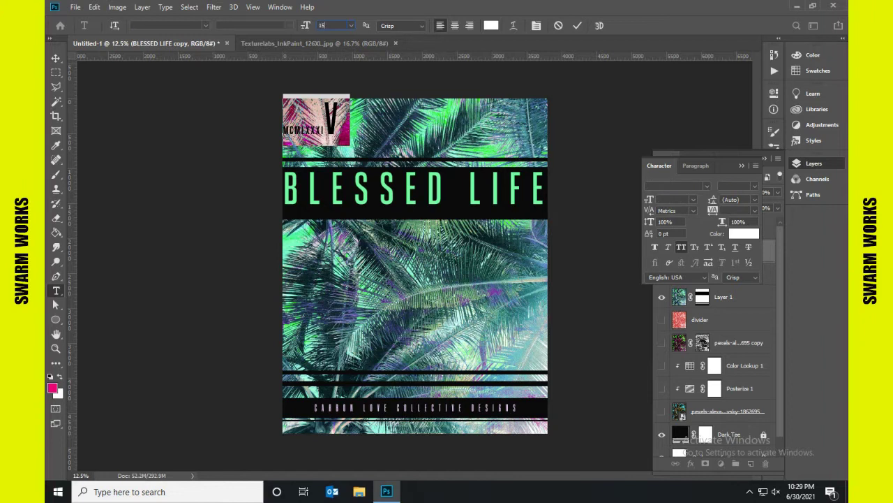
pyautogui.write('0')
pyautogui.press('Return')
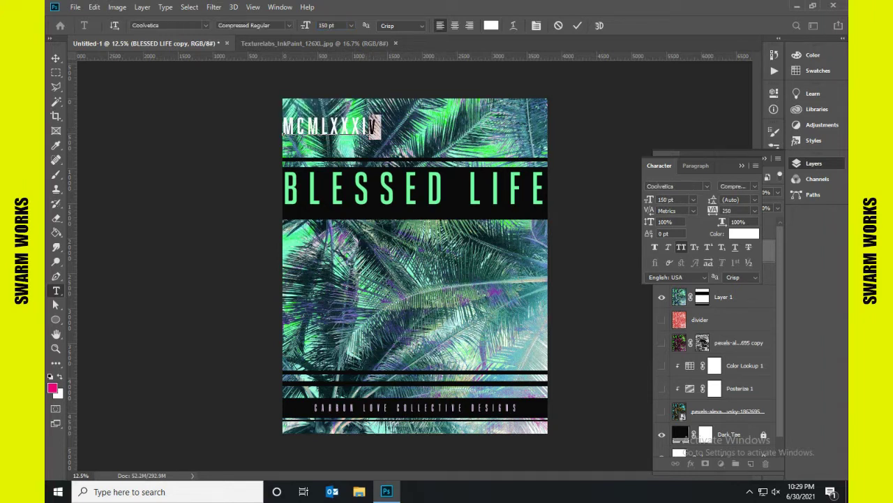
pyautogui.press('BackSpace')
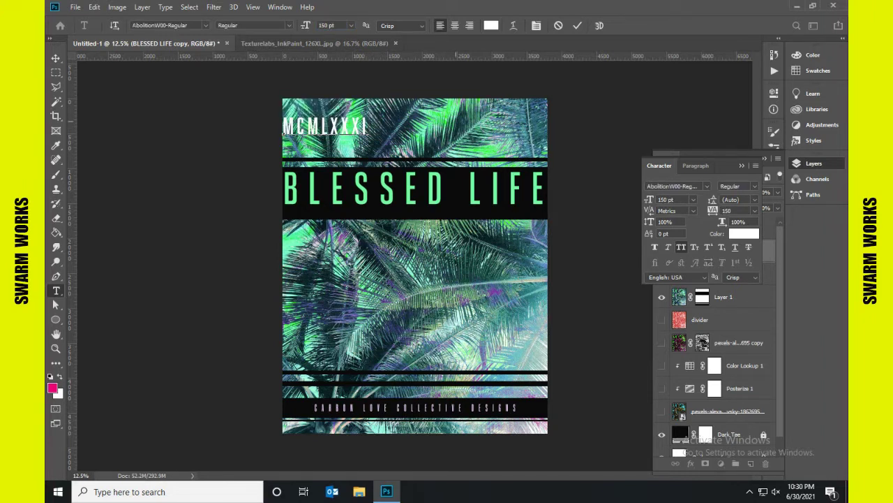
# Restore the trailing V and preview fonts, keeping AbolitionW00-Regular.
pyautogui.write('V')
pyautogui.hotkey('ctrl', 'a')
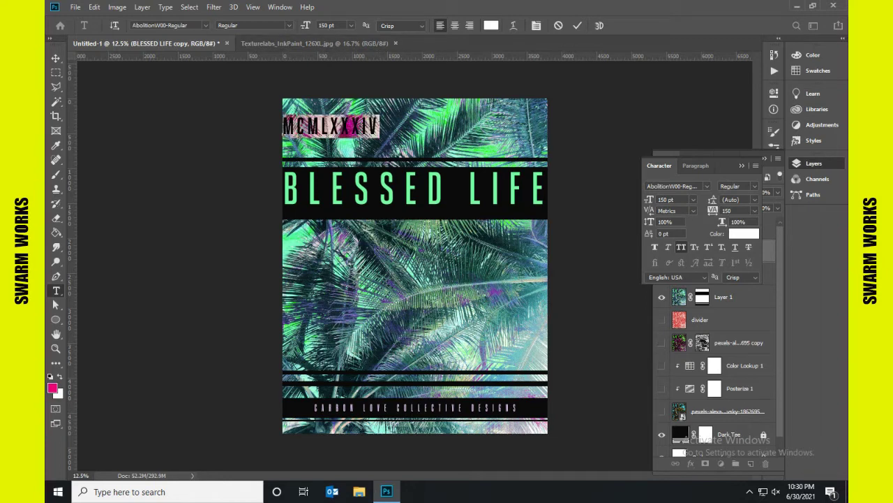
pyautogui.click(167, 25)
pyautogui.press('Up')
pyautogui.press('Up')
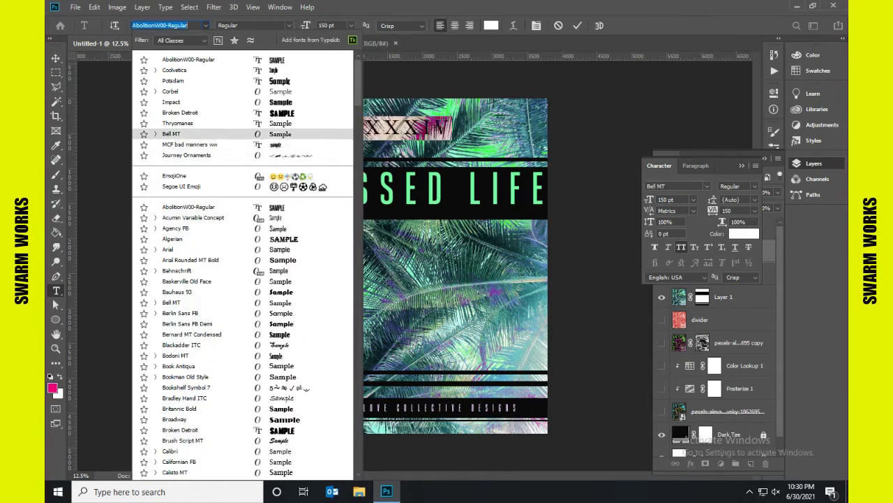
pyautogui.press('Up')
pyautogui.press('Up')
pyautogui.press('Up')
pyautogui.press('Up')
pyautogui.press('Up')
pyautogui.press('Return')
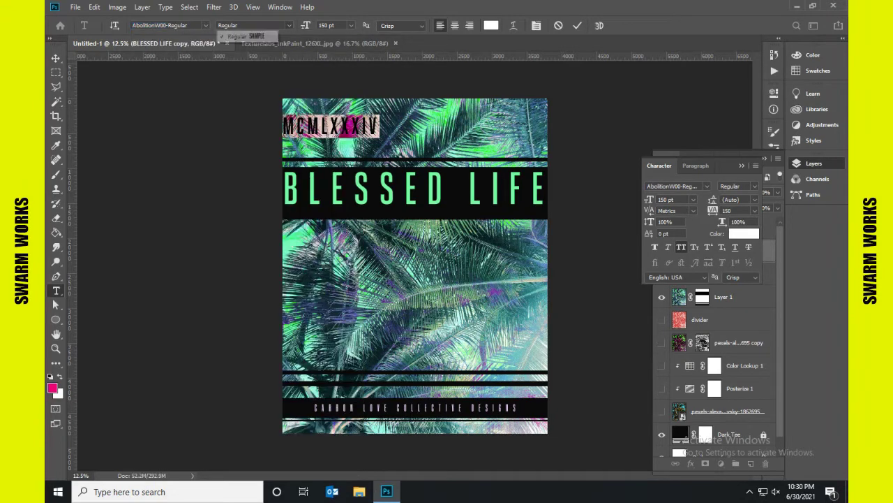
# Set the year in CF Letterpress Type and move it to the lower right above the bands.
pyautogui.click(205, 25)
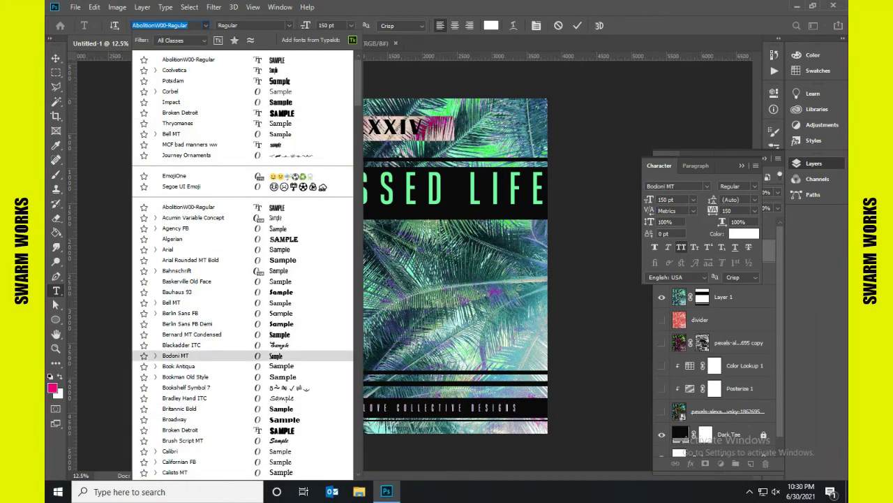
pyautogui.scroll(-5, 209, 280)
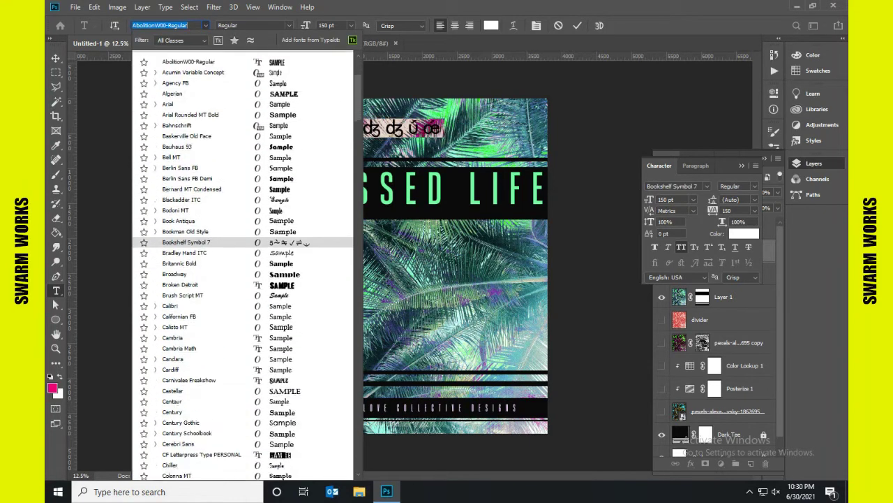
pyautogui.scroll(-3, 209, 279)
pyautogui.click(185, 325)
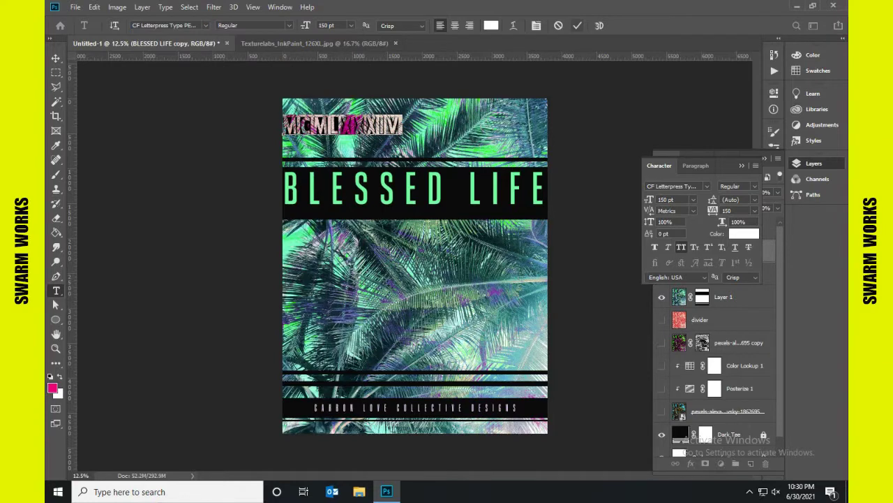
pyautogui.hotkey('ctrl', 'Return')
pyautogui.press('v')
pyautogui.moveTo(342, 124)
pyautogui.mouseDown()
pyautogui.moveTo(499, 87)
pyautogui.moveTo(491, 125)
pyautogui.moveTo(492, 334)
pyautogui.mouseUp()
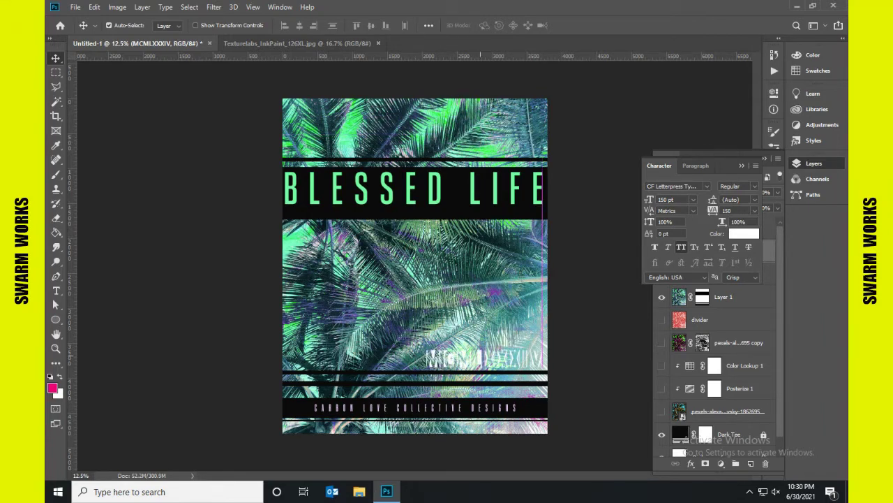
# Colour the lower-right year a deep teal.
pyautogui.click(56, 291)
pyautogui.click(744, 234)
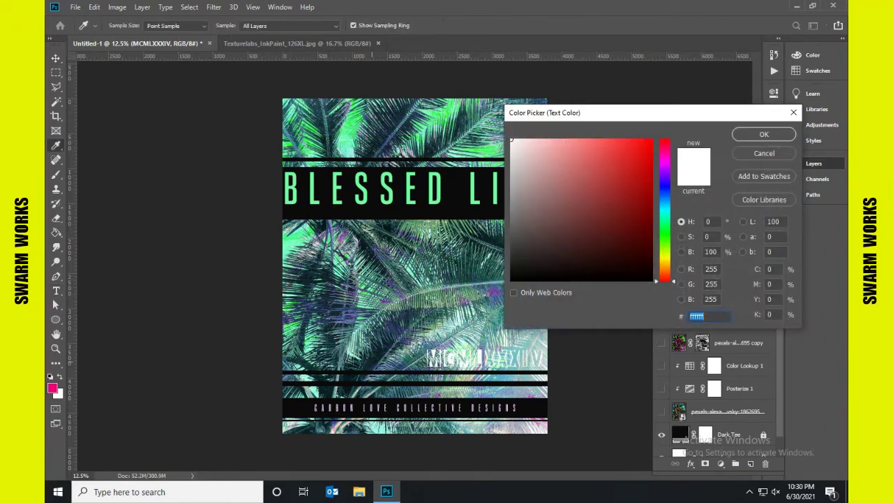
pyautogui.click(764, 134)
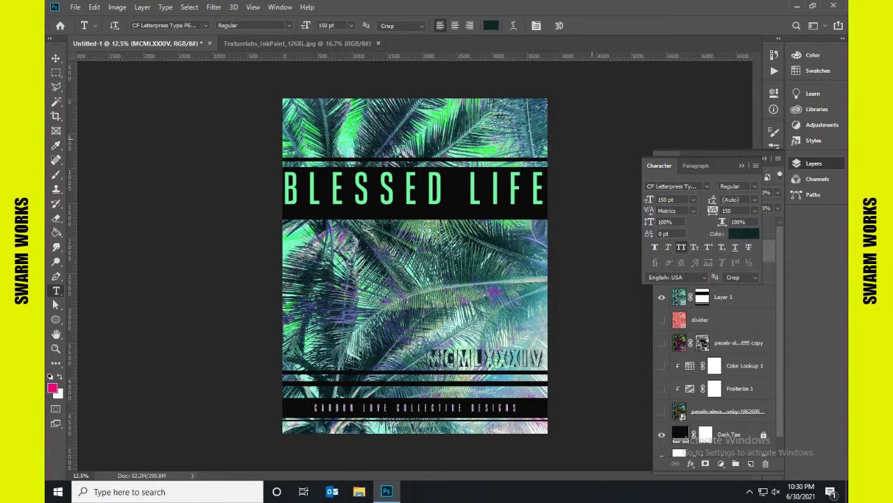
# Duplicate the year to the top of the poster and make the copy white (ffffff).
pyautogui.press('v')
pyautogui.moveTo(481, 359)
pyautogui.mouseDown()
pyautogui.moveTo(340, 143)
pyautogui.moveTo(348, 120)
pyautogui.mouseUp()
pyautogui.press('t')
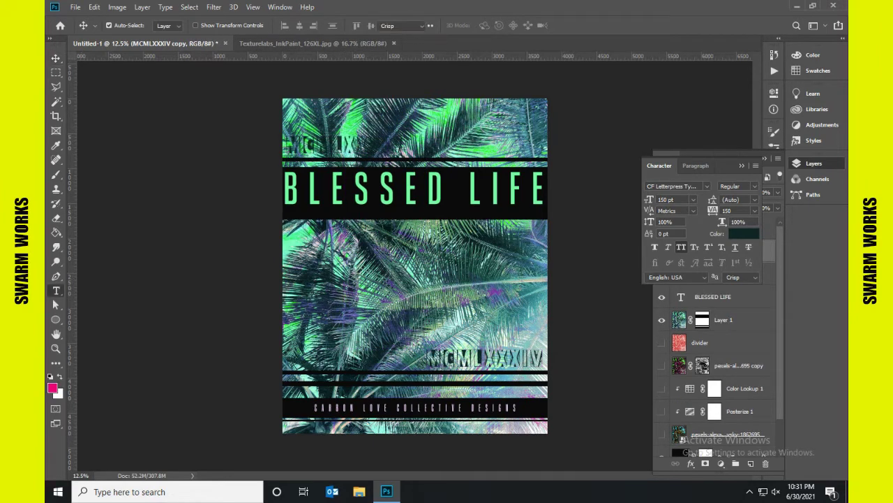
pyautogui.click(488, 25)
pyautogui.write('ffffff')
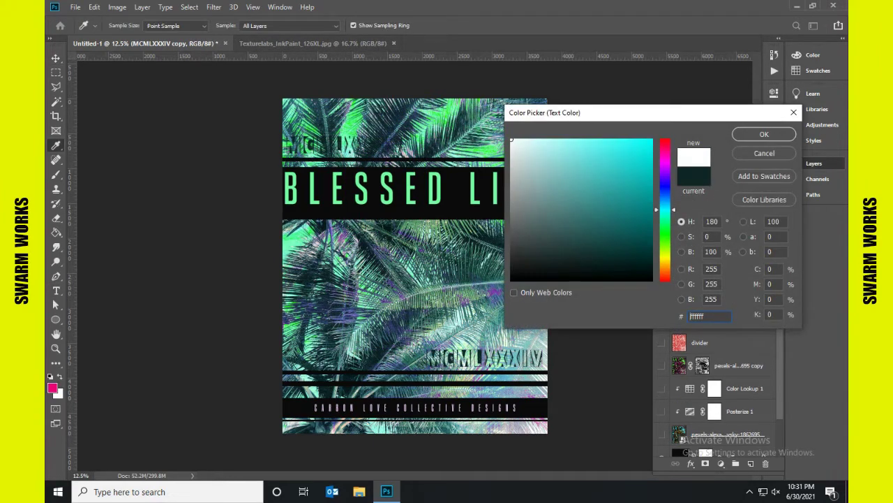
pyautogui.press('Return')
# Retype the top copy as 'SURFING IS'.
pyautogui.moveTo(286, 145); pyautogui.dragTo(407, 144)
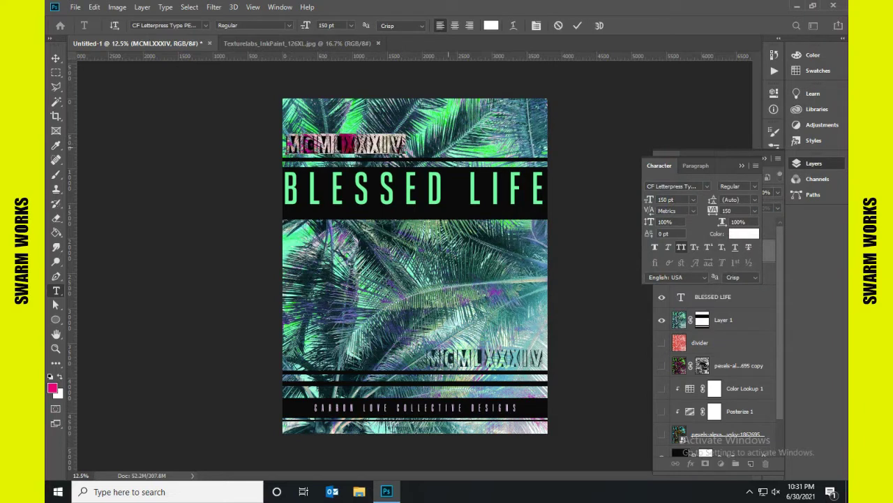
pyautogui.write('PALM')
pyautogui.press('BackSpace')
pyautogui.press('BackSpace')
pyautogui.press('BackSpace')
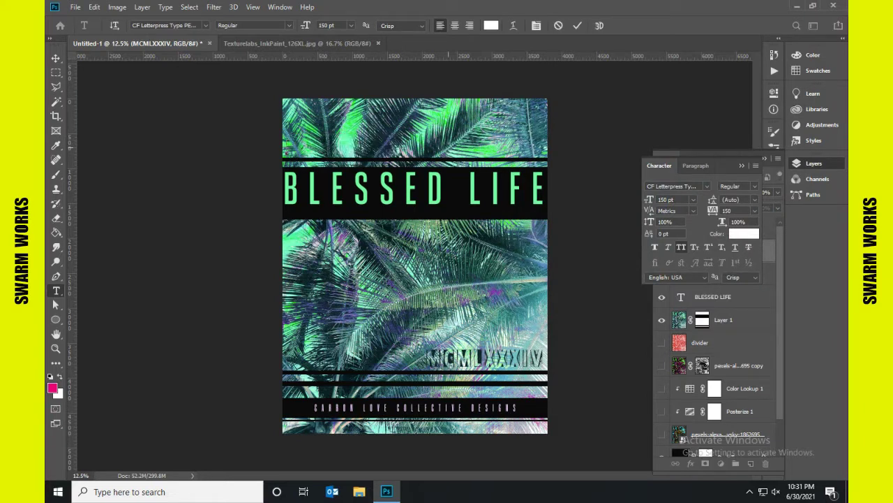
pyautogui.write('SURFING')
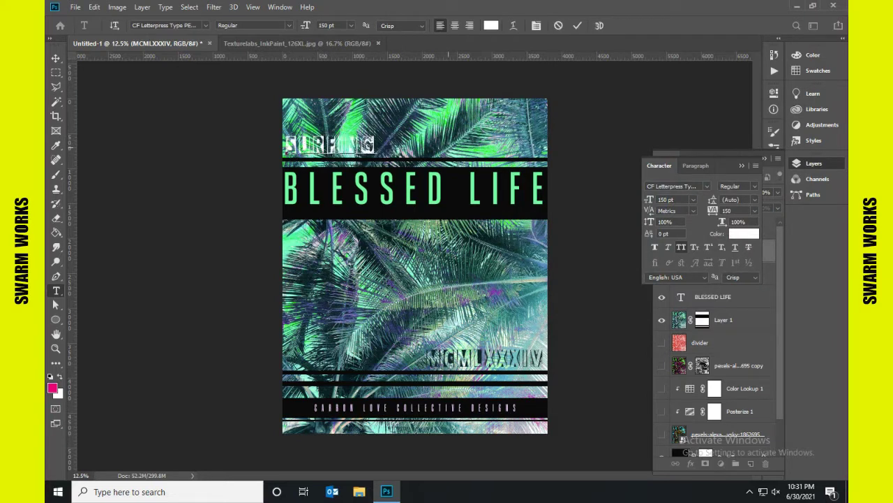
pyautogui.write(' IS')
# Retype the top text as PALM HEAVEN over two lines and move it up to the poster's top.
pyautogui.press('BackSpace')
pyautogui.press('BackSpace')
pyautogui.press('BackSpace')
pyautogui.press('BackSpace')
pyautogui.press('BackSpace')
pyautogui.press('BackSpace')
pyautogui.press('BackSpace')
pyautogui.press('BackSpace')
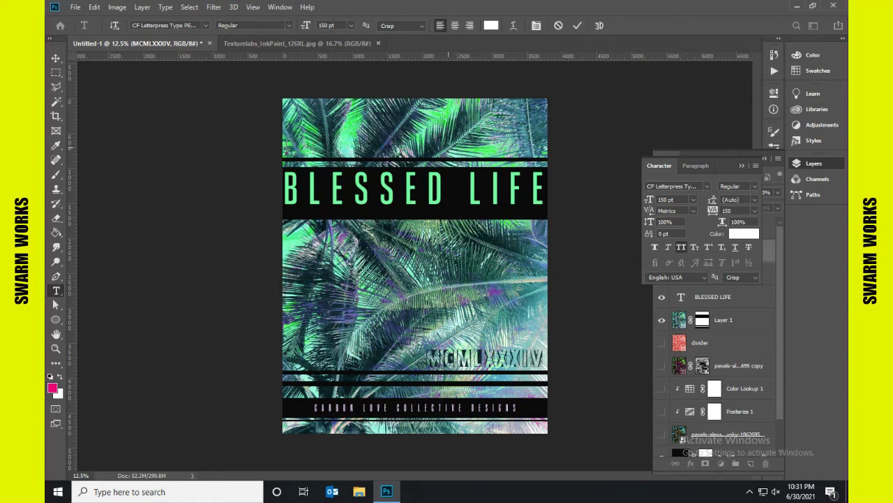
pyautogui.write('PALM')
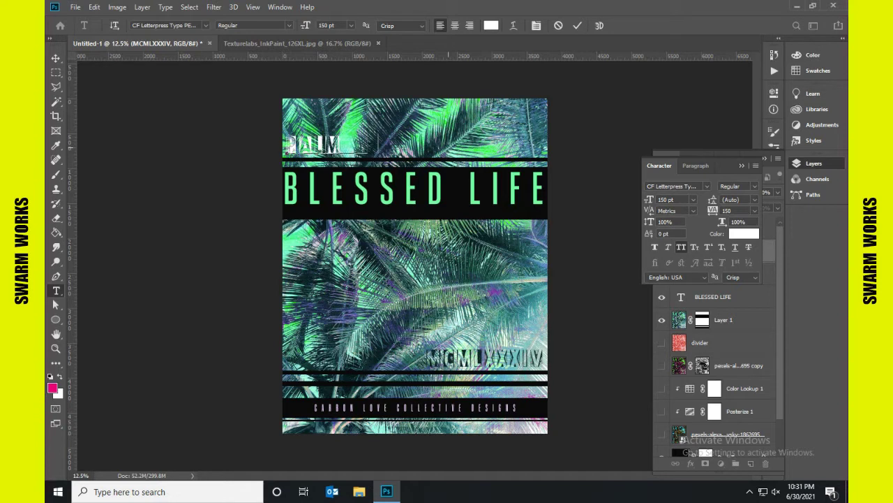
pyautogui.write(' HEAVEN')
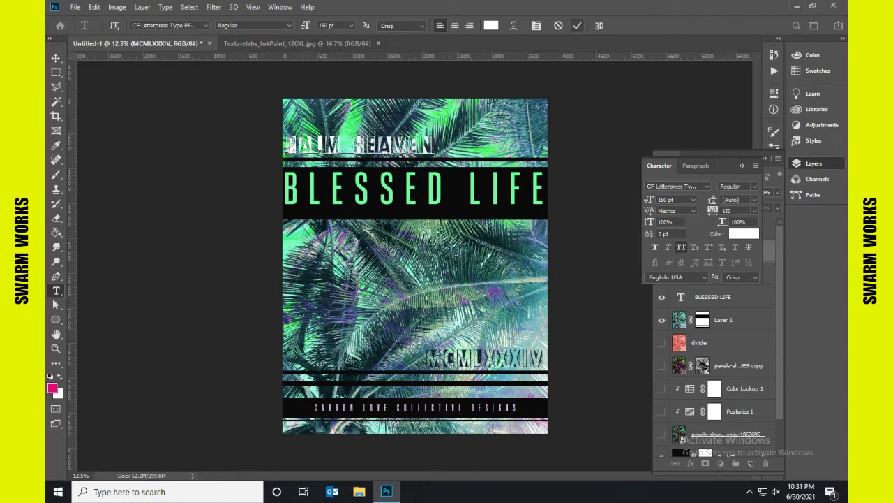
pyautogui.press('Left')
pyautogui.press('Left')
pyautogui.press('Left')
pyautogui.press('Return')
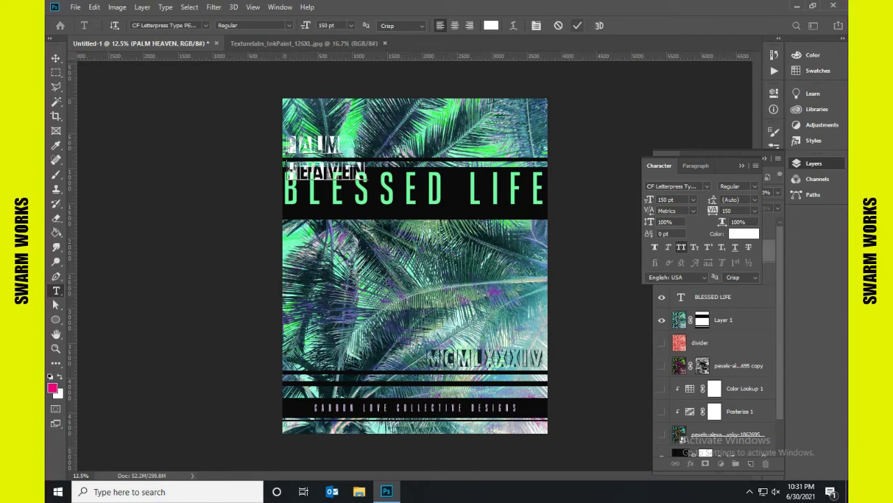
pyautogui.hotkey('ctrl', 'Return')
pyautogui.press('v')
pyautogui.moveTo(334, 132); pyautogui.dragTo(334, 91)
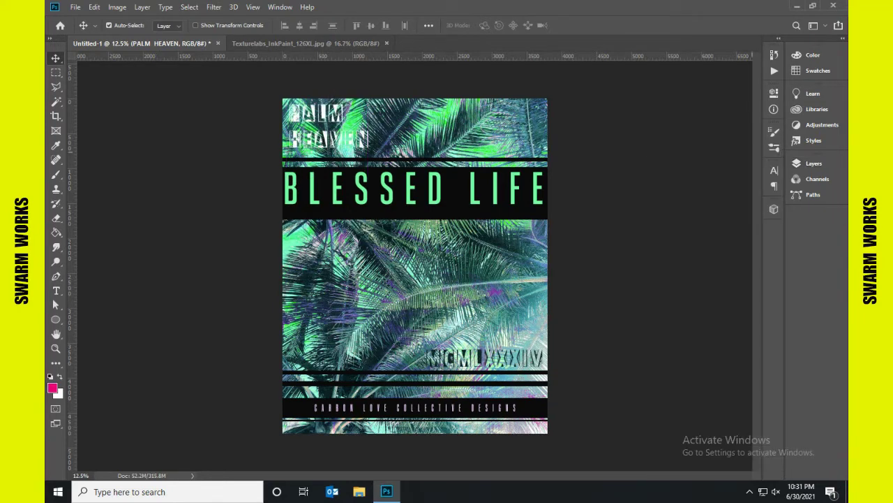
# Add a new layer above the tagline and fill it with the circle pattern.
pyautogui.click(814, 163)
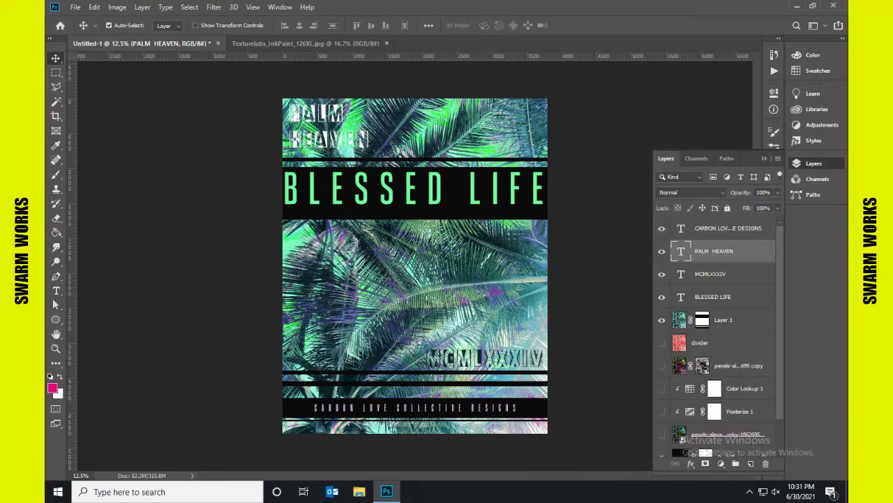
pyautogui.click(725, 227)
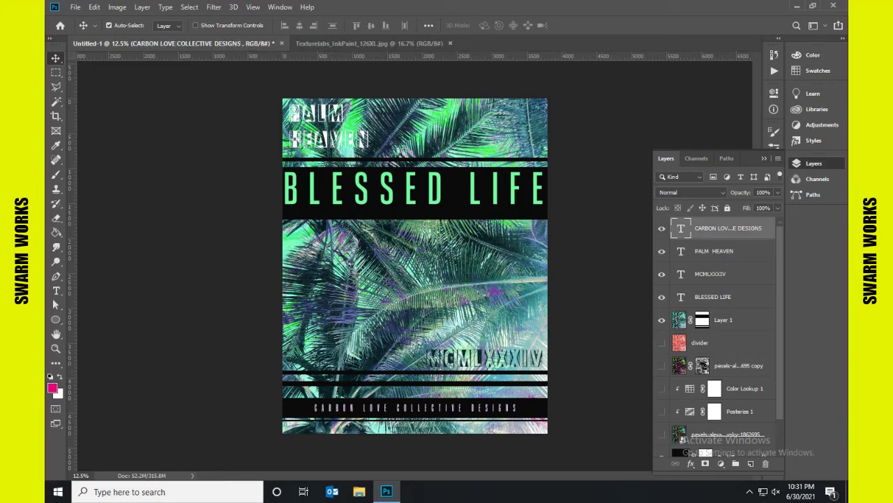
pyautogui.hotkey('ctrl', 'shift', 'alt', 'n')
pyautogui.rightClick(56, 233)
pyautogui.click(98, 244)
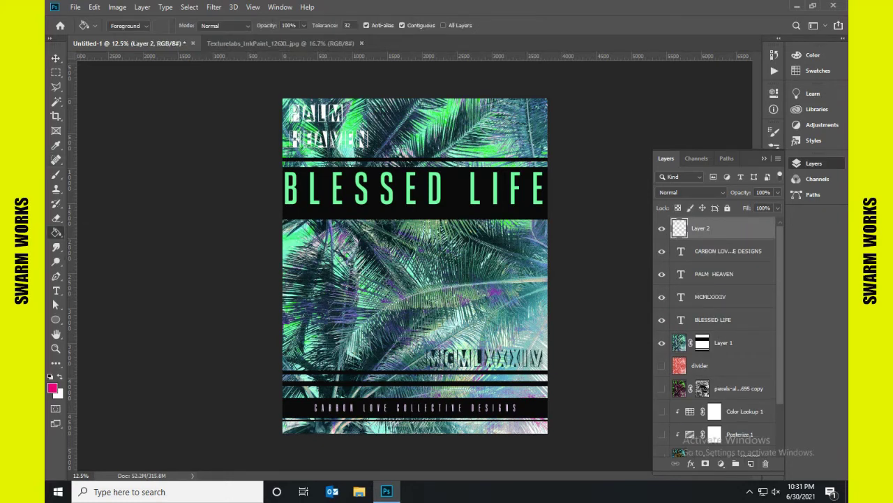
pyautogui.click(129, 25)
pyautogui.click(122, 39)
pyautogui.click(172, 26)
pyautogui.scroll(-2, 151, 76)
pyautogui.scroll(-2, 151, 77)
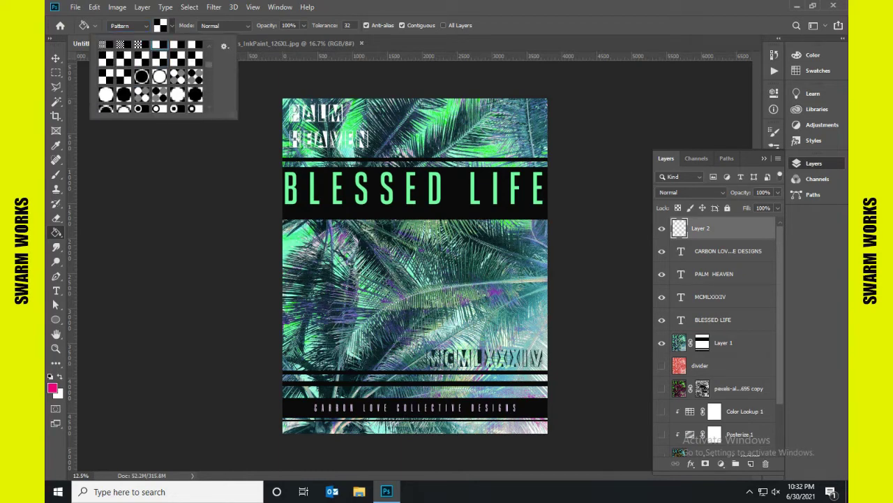
pyautogui.scroll(-2, 151, 77)
pyautogui.doubleClick(142, 75)
pyautogui.click(415, 266)
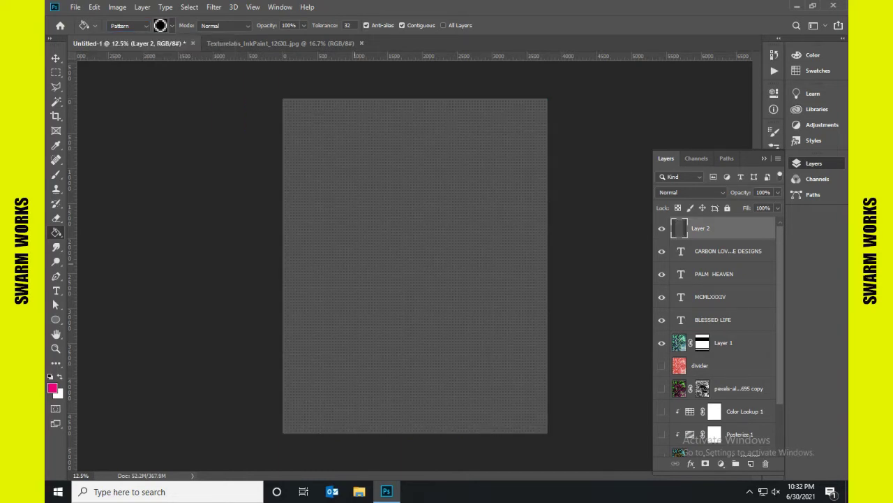
# Blend the pattern layer as Multiply at 35% fill and move it below BLESSED LIFE.
pyautogui.click(691, 192)
pyautogui.click(688, 227)
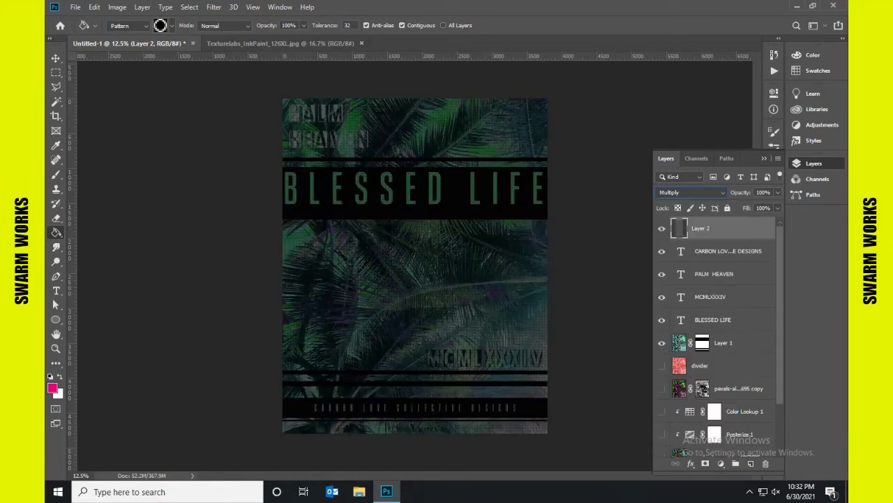
pyautogui.hotkey('ctrl', '+')
pyautogui.hotkey('ctrl', '+')
pyautogui.hotkey('ctrl', '+')
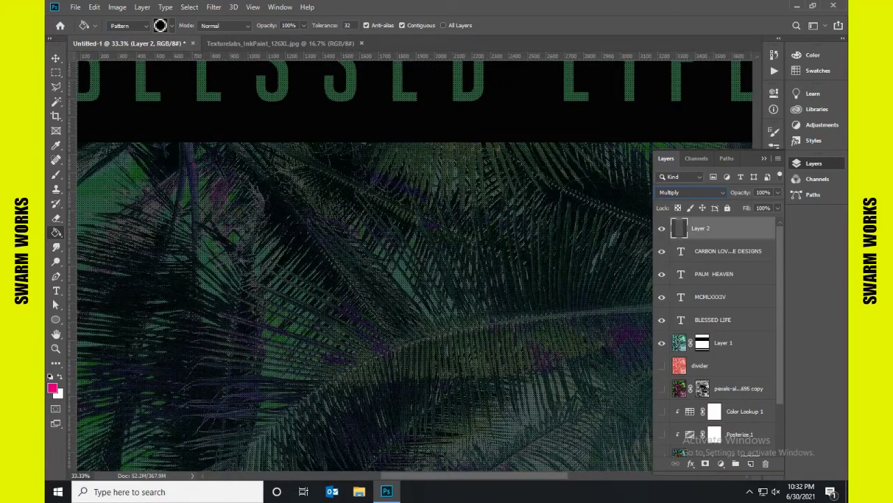
pyautogui.click(691, 192)
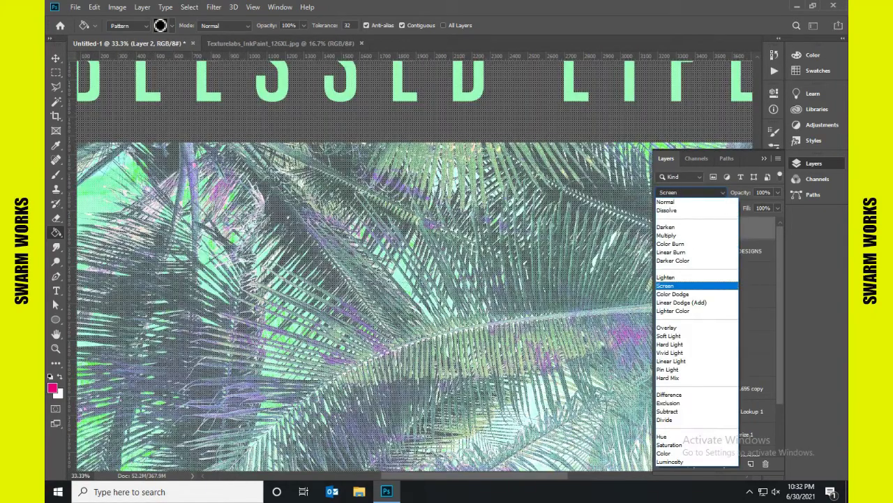
pyautogui.click(681, 285)
pyautogui.click(691, 192)
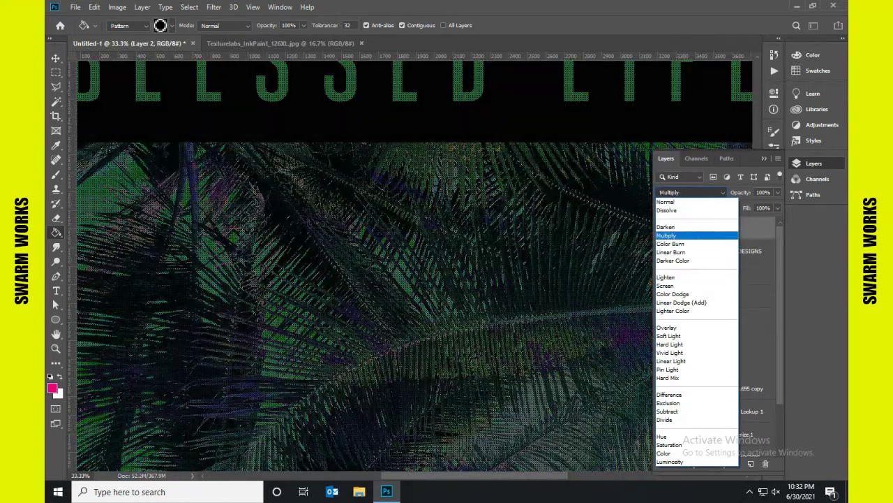
pyautogui.click(667, 235)
pyautogui.click(778, 207)
pyautogui.moveTo(777, 221); pyautogui.dragTo(743, 221)
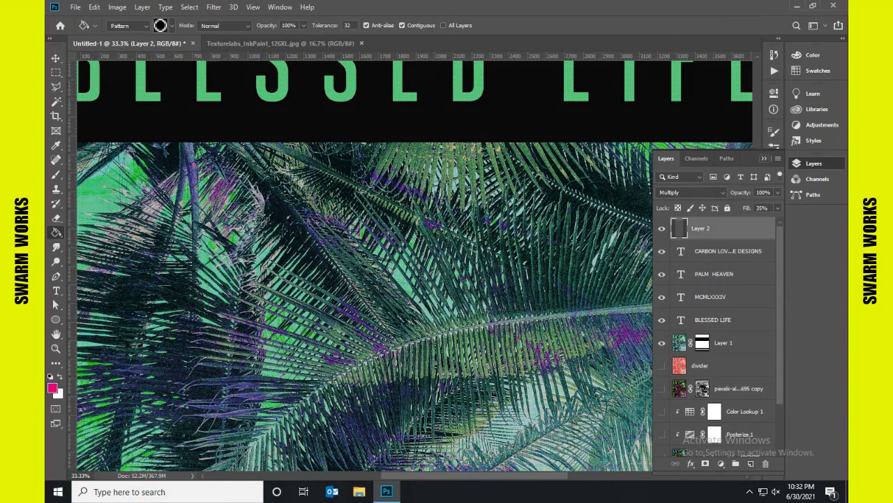
pyautogui.hotkey('ctrl', '-')
pyautogui.hotkey('ctrl', '-')
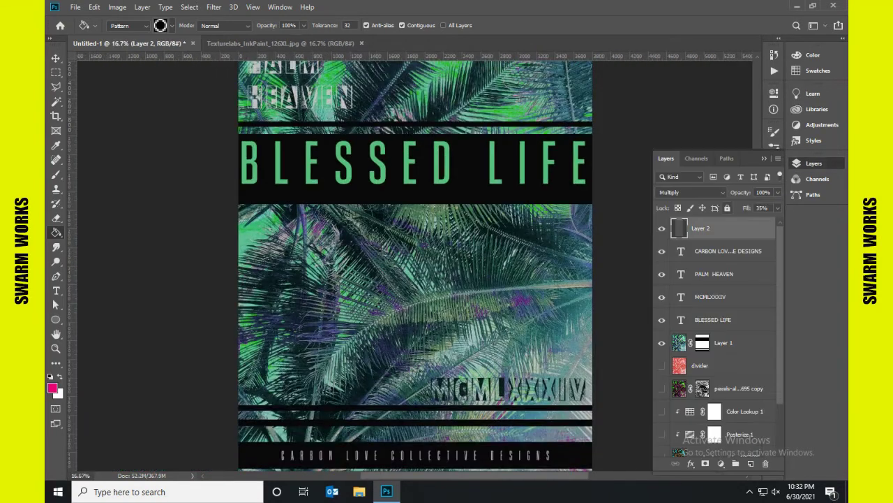
pyautogui.moveTo(701, 227); pyautogui.dragTo(701, 330)
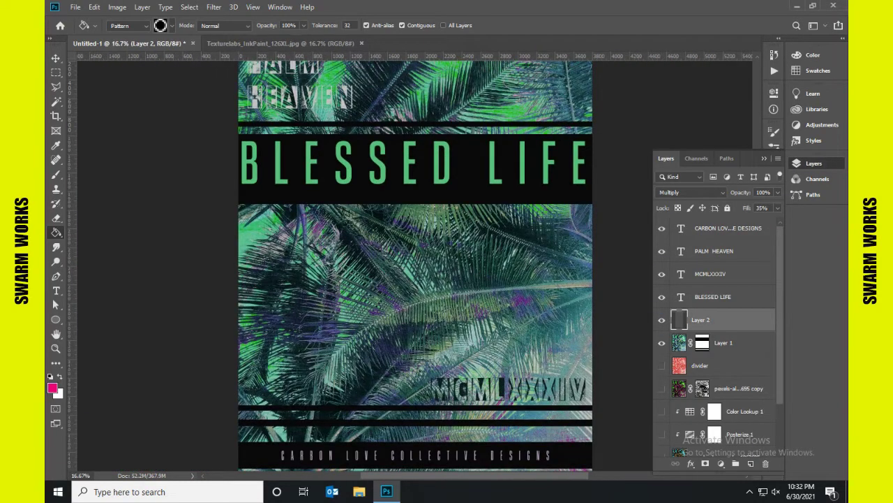
# Give Layer 2 a black-circle Pattern Overlay at 362% scale.
pyautogui.doubleClick(740, 319)
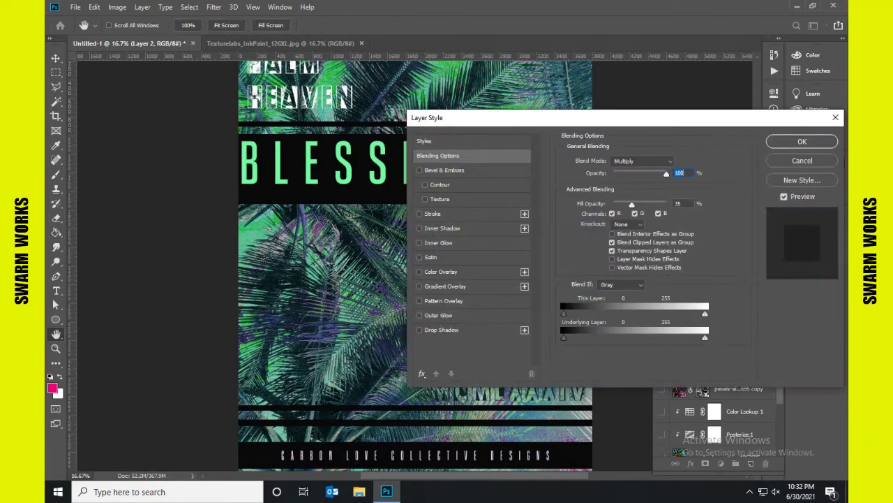
pyautogui.click(444, 300)
pyautogui.click(639, 197)
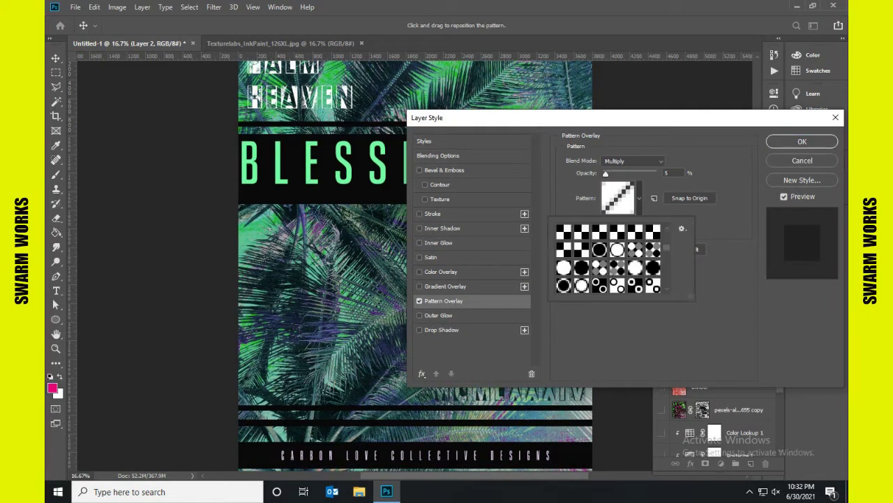
pyautogui.click(599, 250)
pyautogui.press('Return')
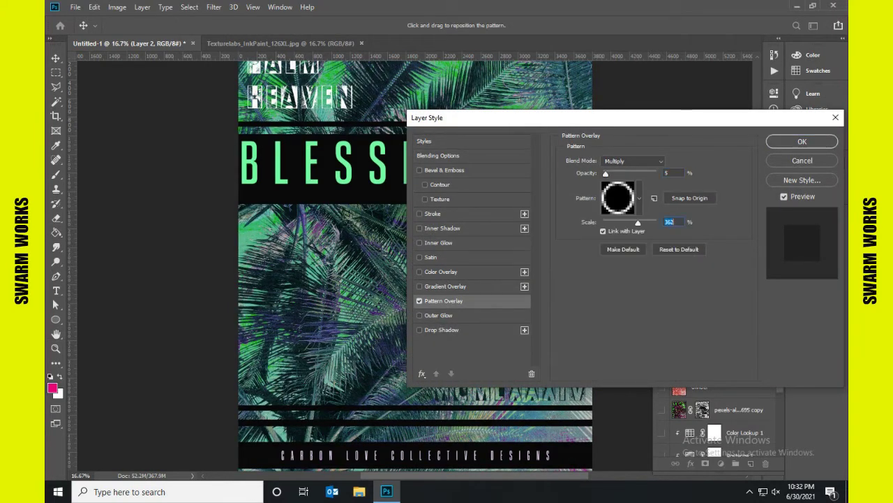
pyautogui.press('Return')
pyautogui.hotkey('ctrl', '+')
pyautogui.hotkey('ctrl', '+')
pyautogui.hotkey('ctrl', '+')
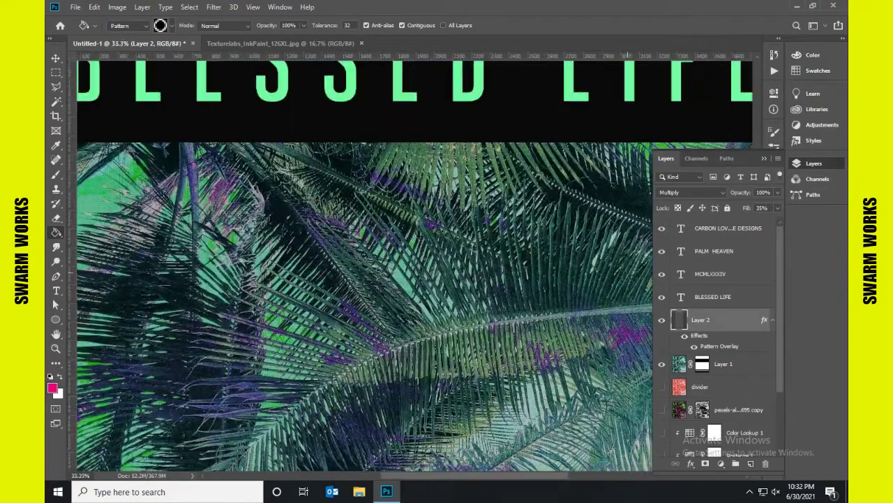
pyautogui.hotkey('ctrl', '+')
pyautogui.hotkey('ctrl', '-')
pyautogui.hotkey('ctrl', '-')
pyautogui.hotkey('ctrl', '-')
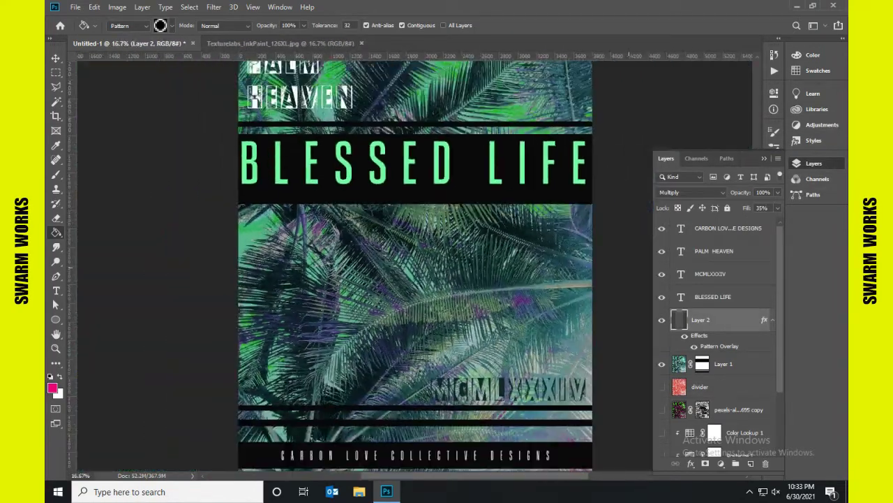
pyautogui.hotkey('ctrl', '-')
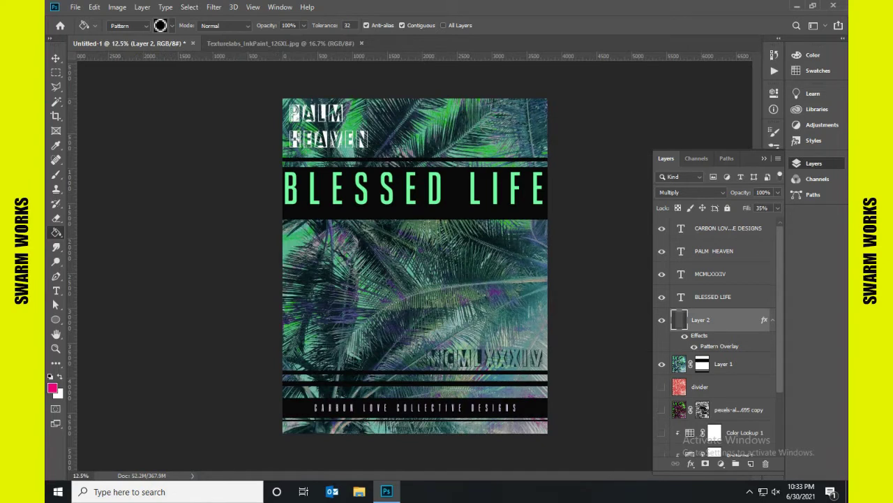
# Paint black on Layer 1's mask to reveal foliage under the BLESSED LIFE band.
pyautogui.hotkey('alt', '[')
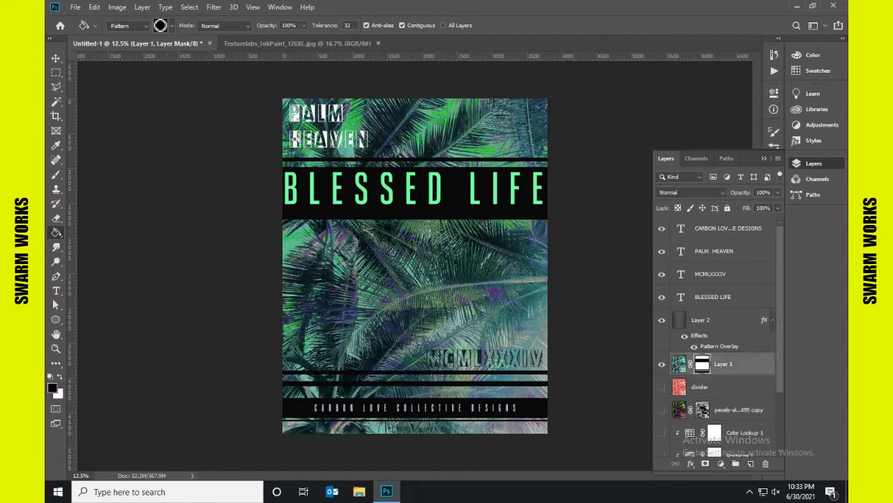
pyautogui.press('b')
pyautogui.press('d')
pyautogui.moveTo(282, 215); pyautogui.dragTo(549, 215)
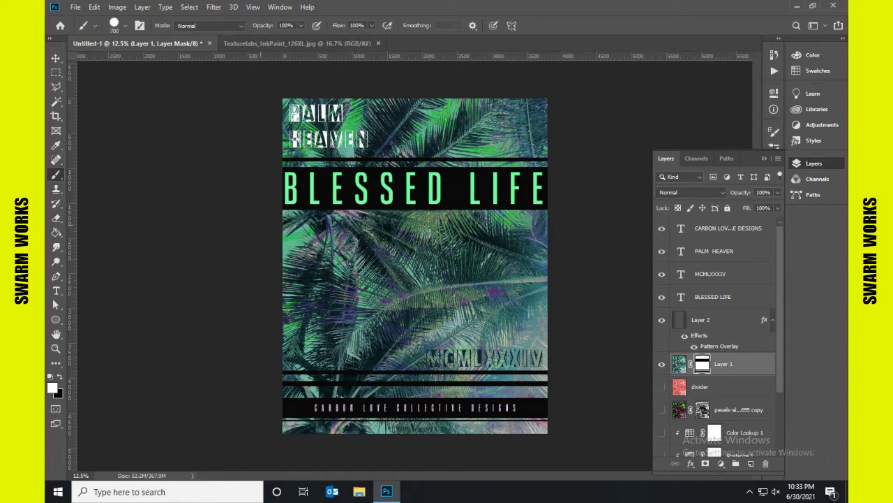
pyautogui.press('v')
pyautogui.press('F7')
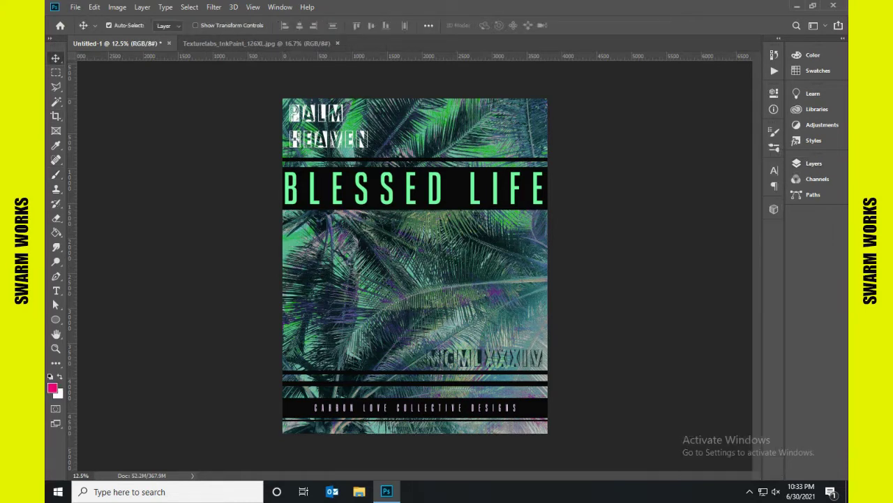